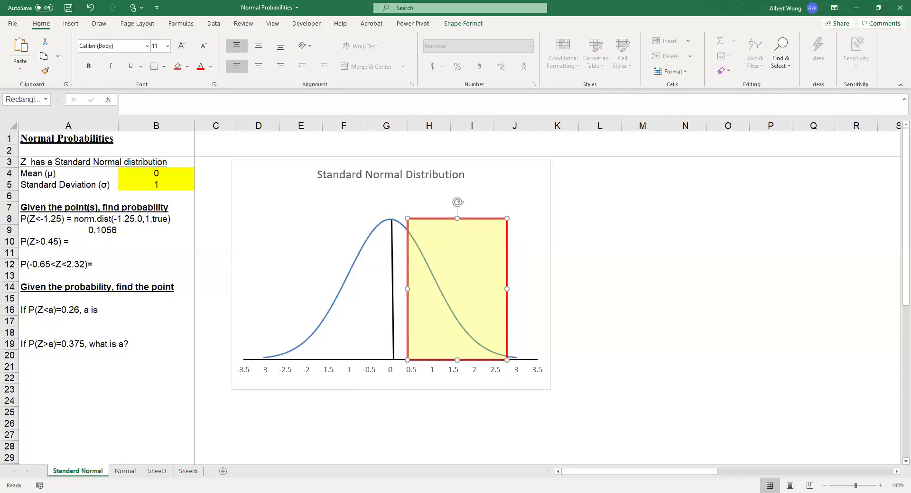
# Nudge the highlight rectangle slightly on the chart and extend the P(Z>0.45) text in A10 with 1-norm.dist(0.45,0,1,true).
pyautogui.moveTo(485, 220); pyautogui.dragTo(484, 220)
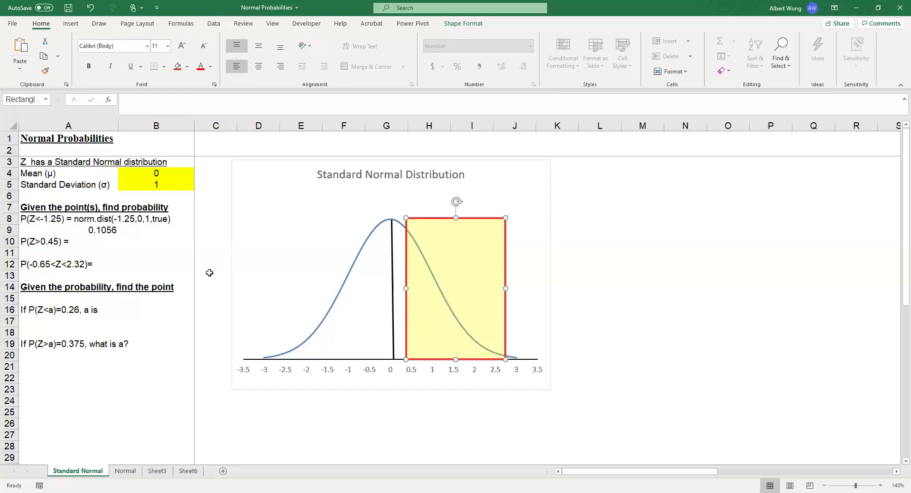
pyautogui.click(31, 243)
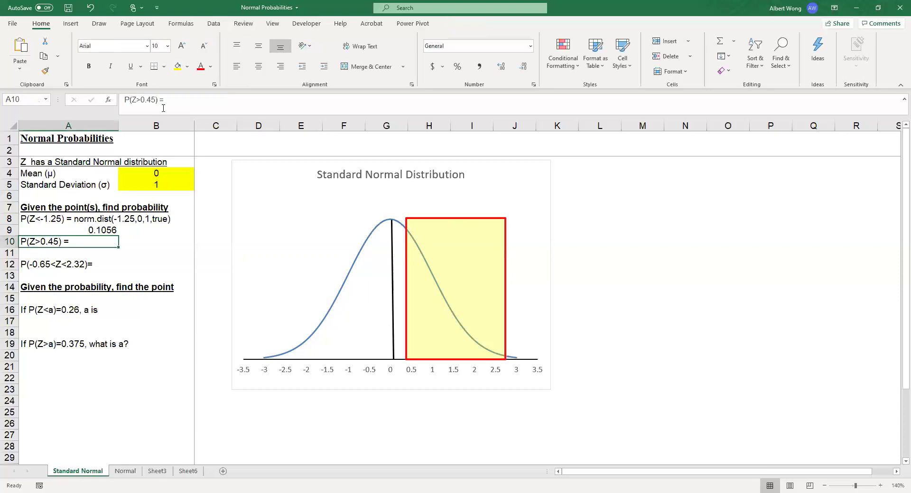
pyautogui.click(182, 99)
pyautogui.write('1-no')
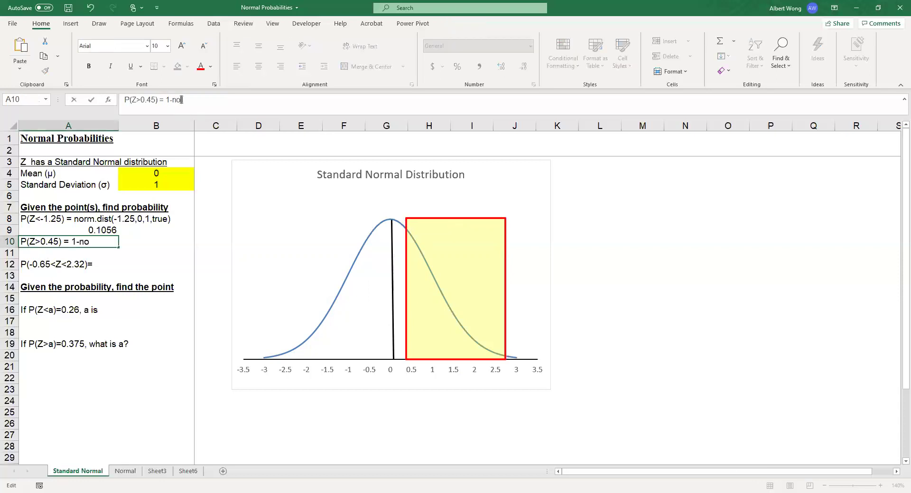
pyautogui.write('rm.dist(')
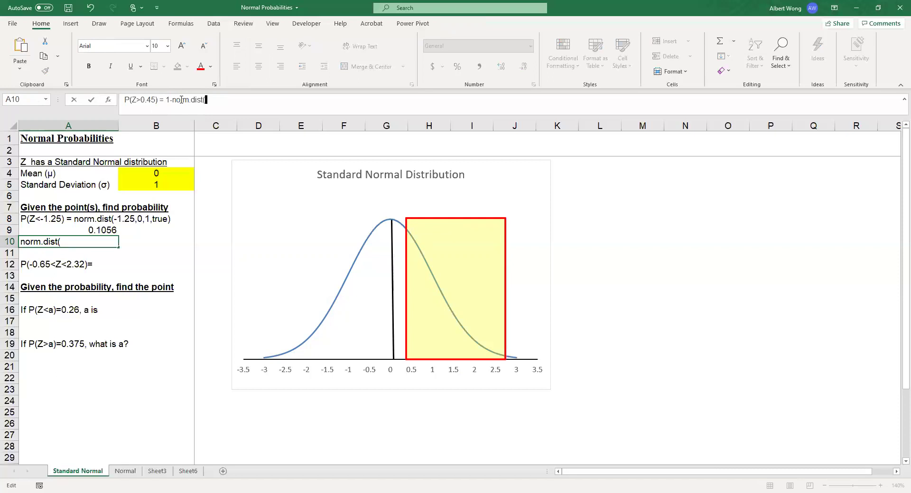
pyautogui.write('0.45,0,1,true')
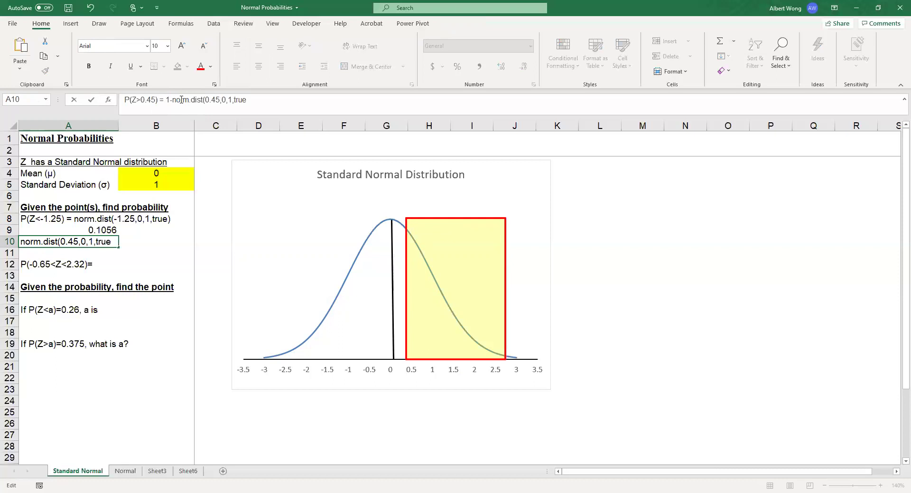
pyautogui.press('Return')
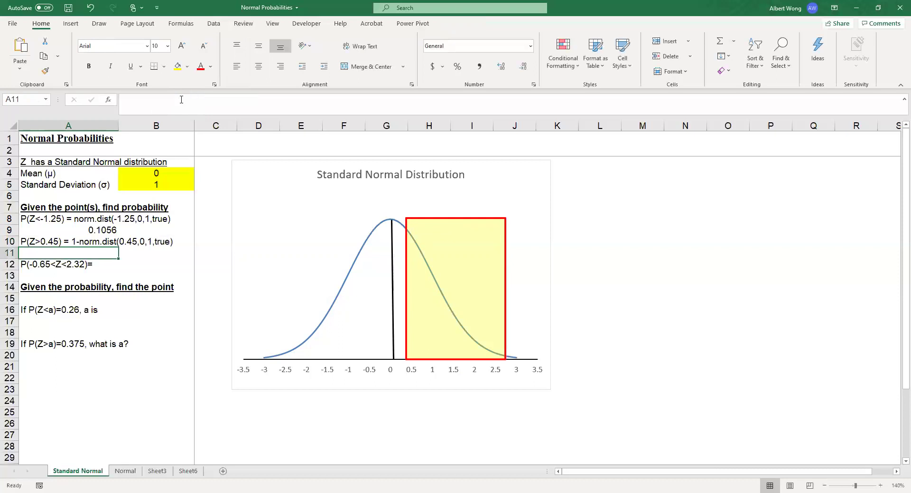
# Copy the expression = 1-norm.dist(0.45,0,1,true) from the text in A10 into A11 as a working formula.
pyautogui.click(92, 243)
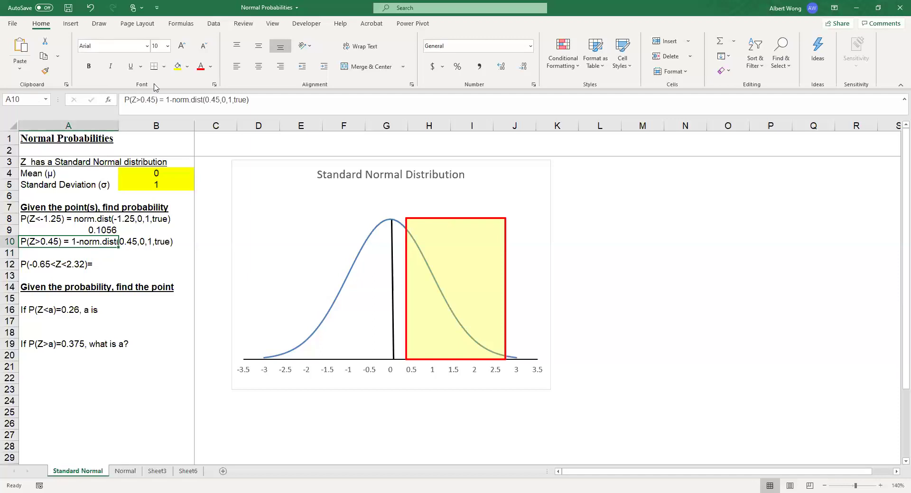
pyautogui.moveTo(160, 98); pyautogui.dragTo(273, 101)
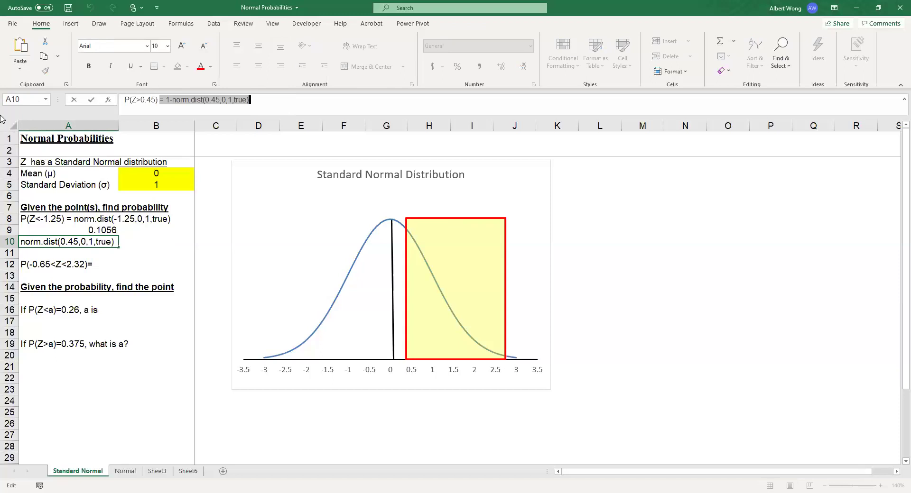
pyautogui.press('Return')
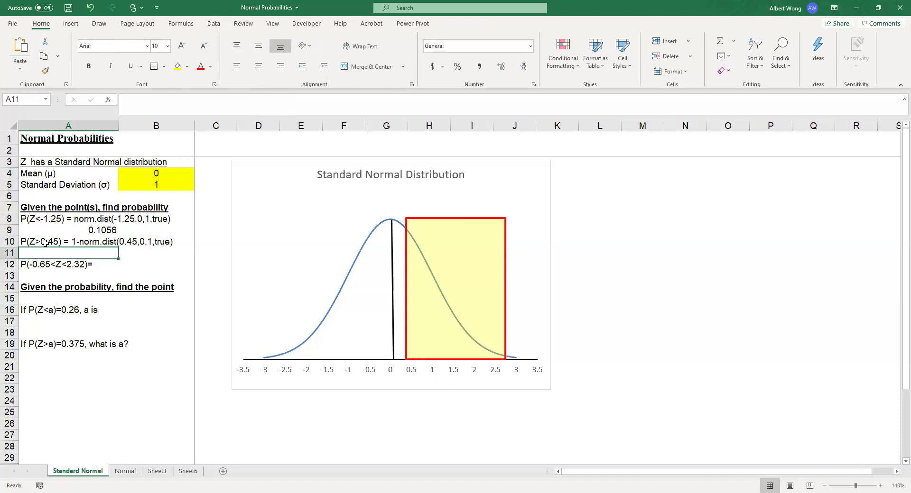
pyautogui.write('= 1-NORM.DIST(0.45,0,1,TRUE)')
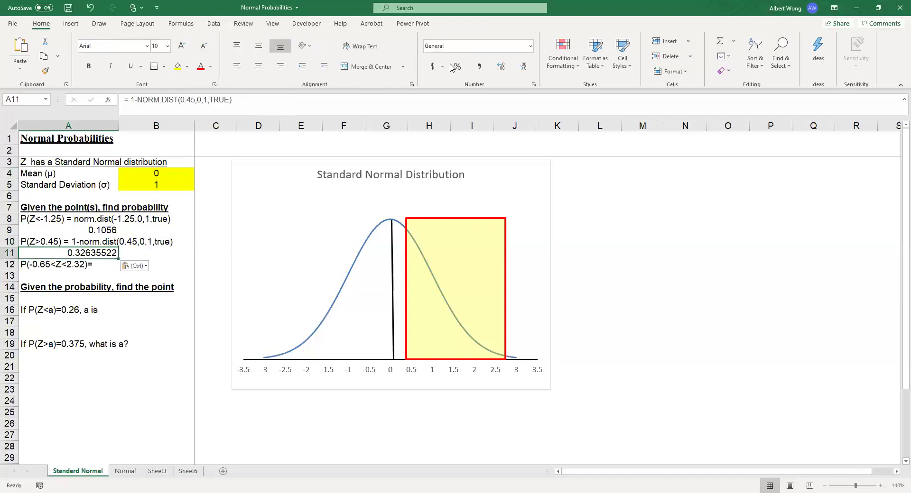
# Format the probability in A11 to four decimal places.
pyautogui.click(528, 70)
pyautogui.click(528, 70)
pyautogui.click(528, 70)
pyautogui.click(528, 71)
pyautogui.click(528, 70)
pyautogui.click(502, 68)
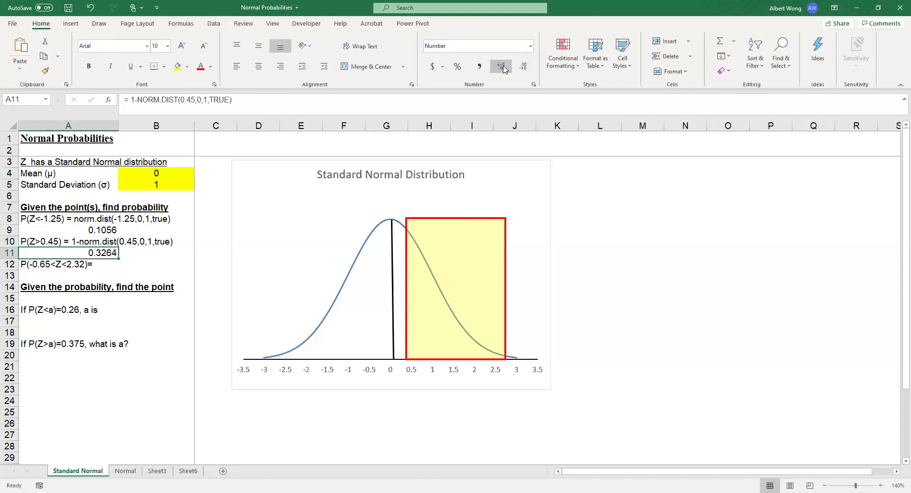
# Move and widen the highlight rectangle on the chart so it spans from about -0.65 to about 2.32.
pyautogui.click(134, 275)
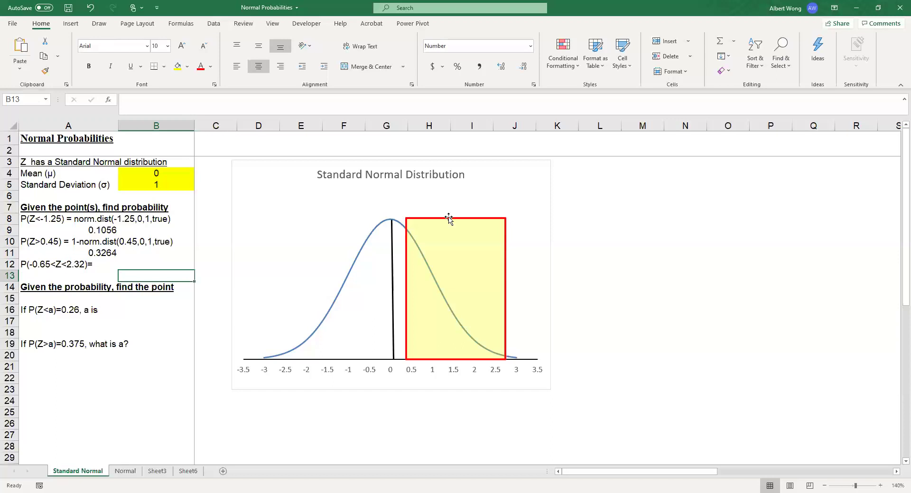
pyautogui.moveTo(449, 217); pyautogui.dragTo(420, 218)
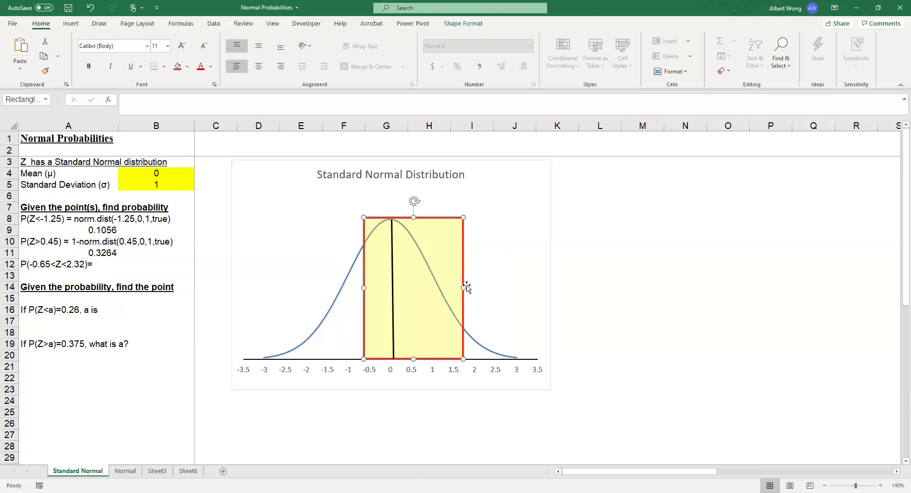
pyautogui.moveTo(463, 287); pyautogui.dragTo(487, 290)
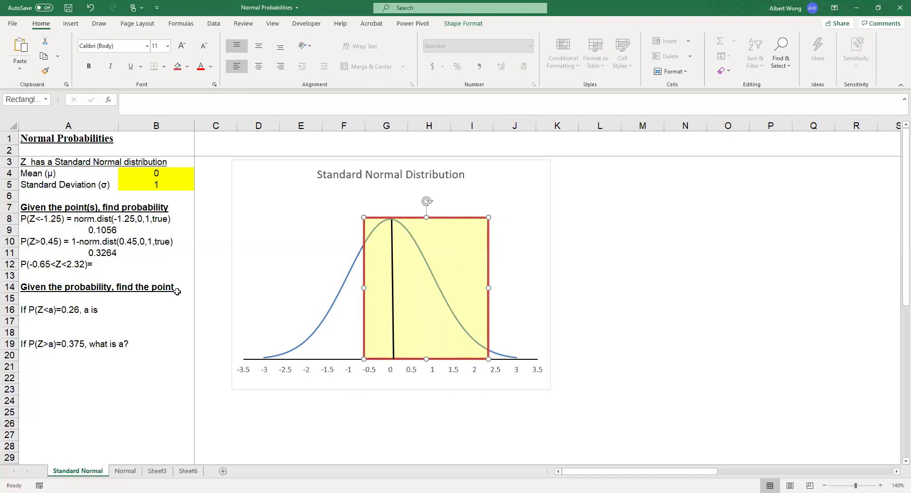
# Complete the P(-0.65<Z<2.32)= text in A12 with norm.dist(2.32,0,1,true)-norm.dist(-0.65,0,1,true).
pyautogui.click(51, 263)
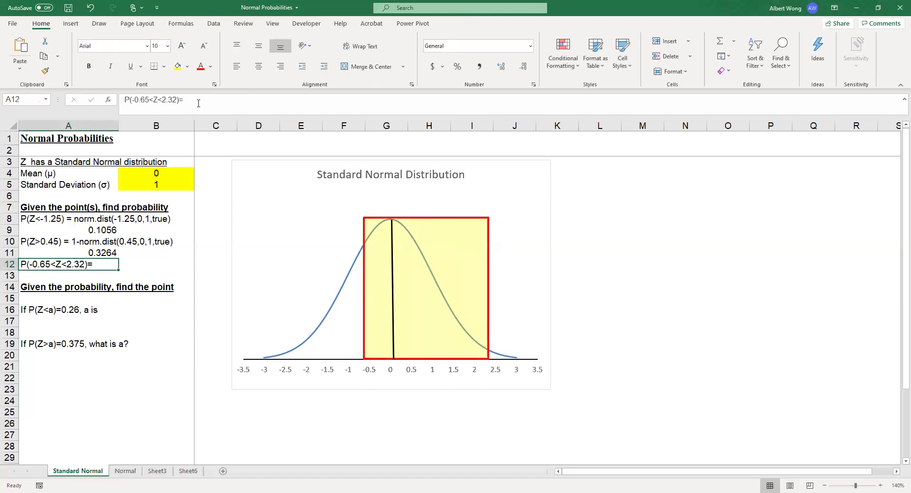
pyautogui.click(184, 100)
pyautogui.write('norm')
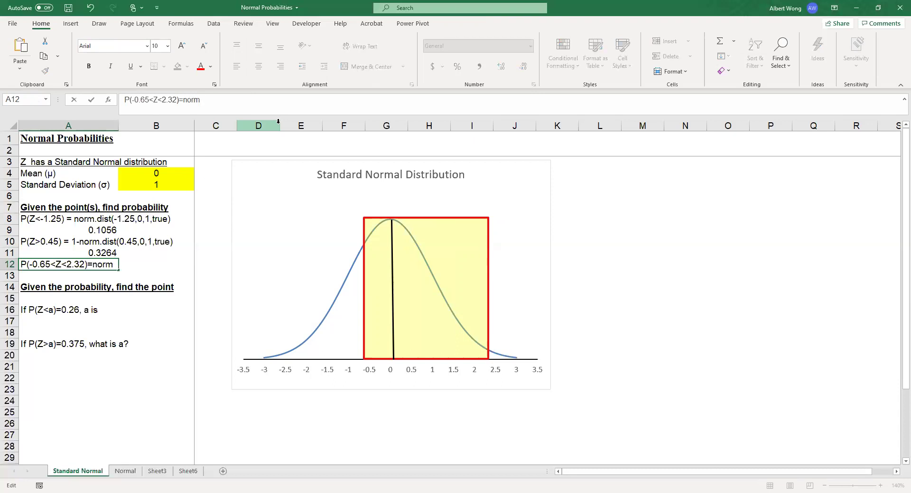
pyautogui.write('.dist')
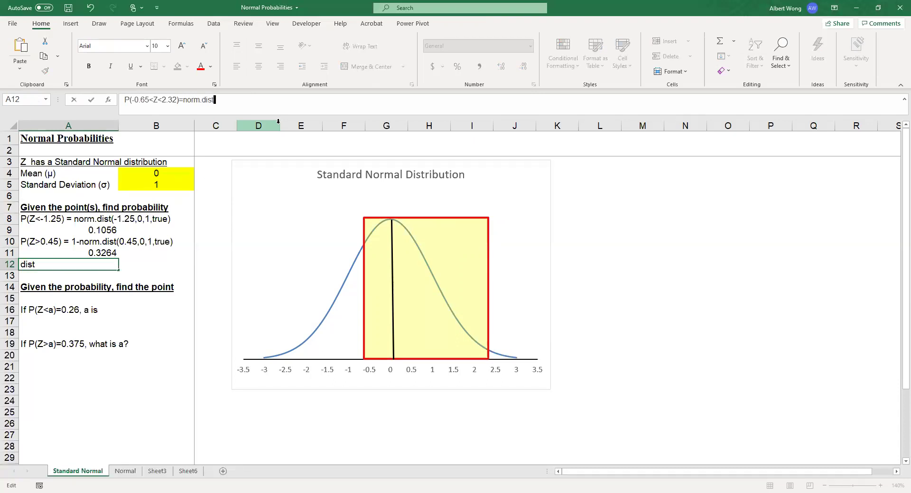
pyautogui.write('(2.32,0,1,true')
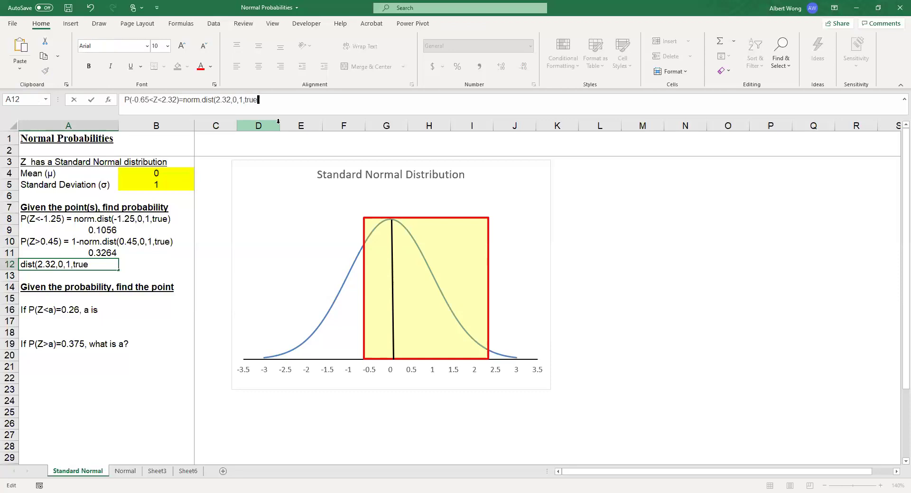
pyautogui.write(')')
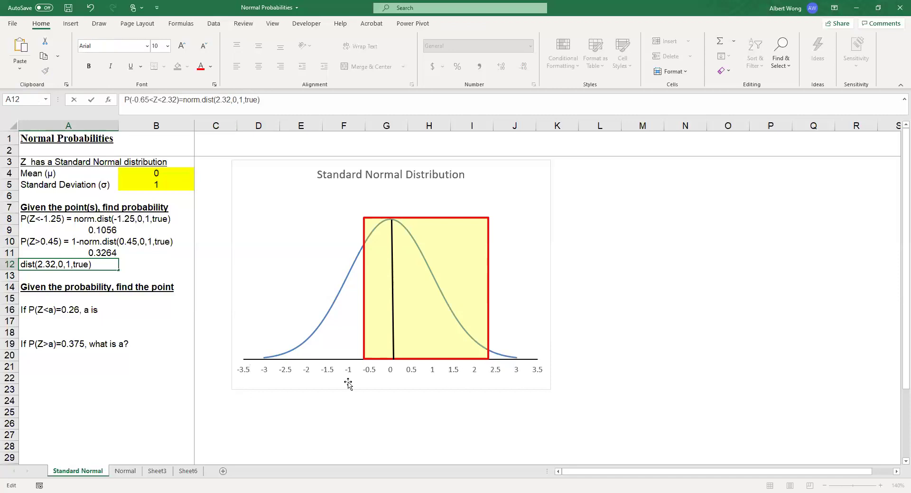
pyautogui.click(277, 108)
pyautogui.write('-norm.dist(')
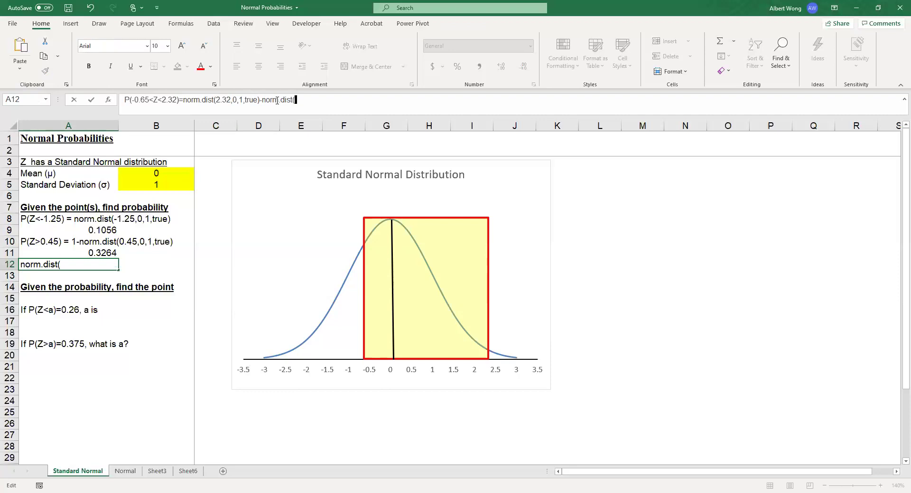
pyautogui.write('-0.65,0,1,true')
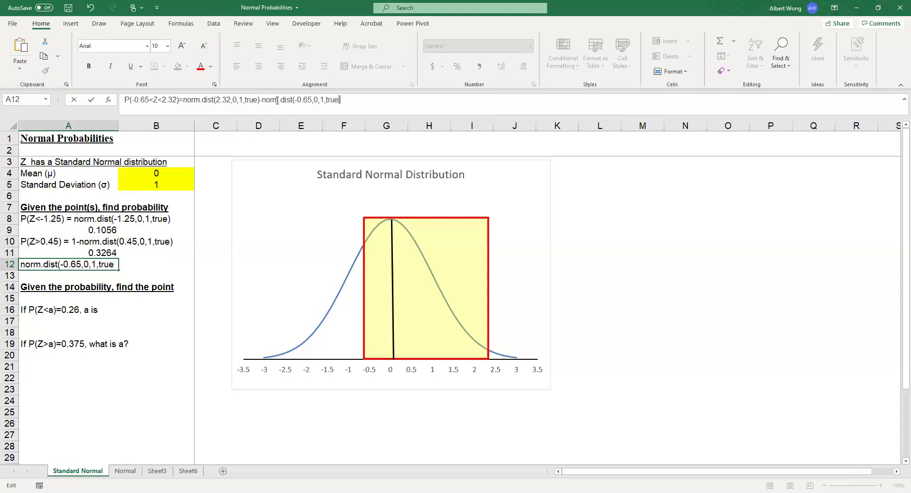
pyautogui.write(')')
pyautogui.press('Return')
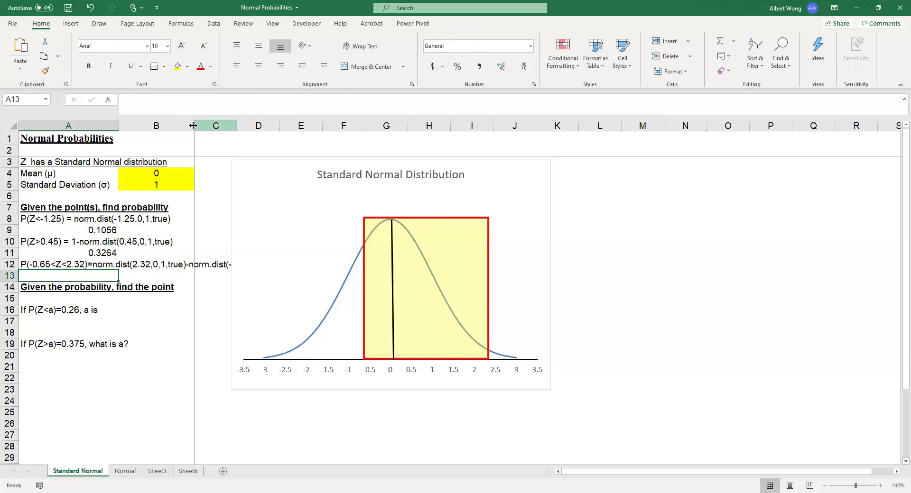
# Widen column B to make room for the long expression in A12 beside the chart.
pyautogui.moveTo(193, 125); pyautogui.dragTo(128, 125)
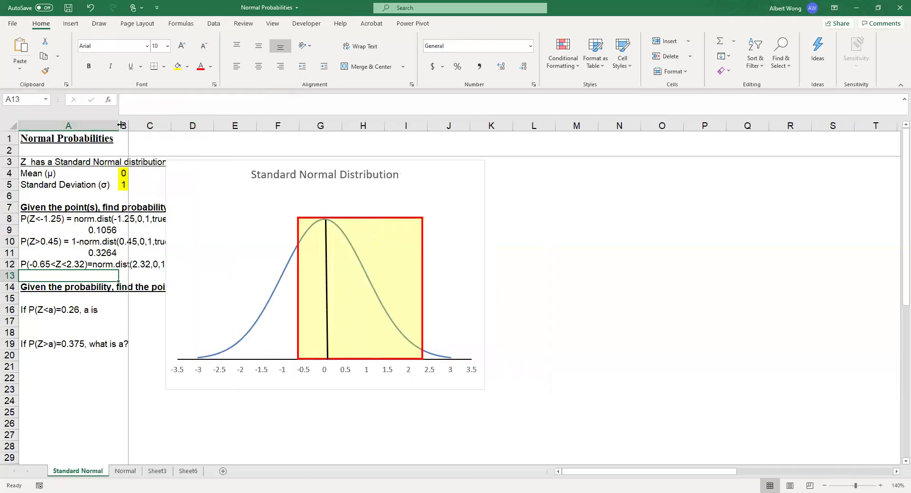
pyautogui.click(90, 7)
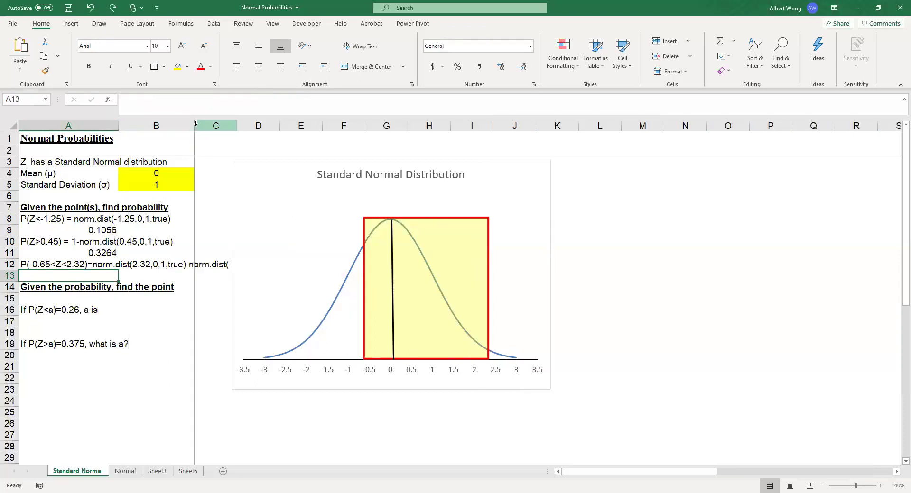
pyautogui.moveTo(193, 125); pyautogui.dragTo(266, 126)
# Select the expression =norm.dist(2.32,0,1,true)-norm.dist(-0.65,0,1,true) within the text of A12.
pyautogui.click(134, 277)
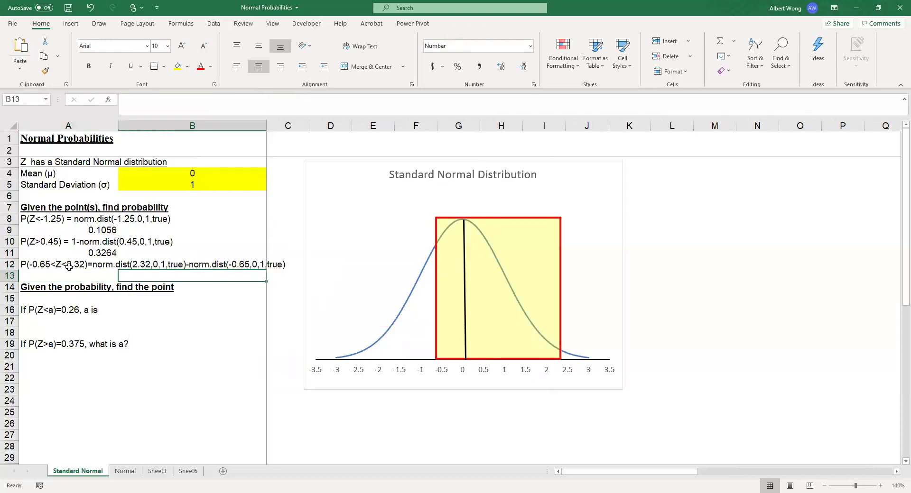
pyautogui.click(80, 273)
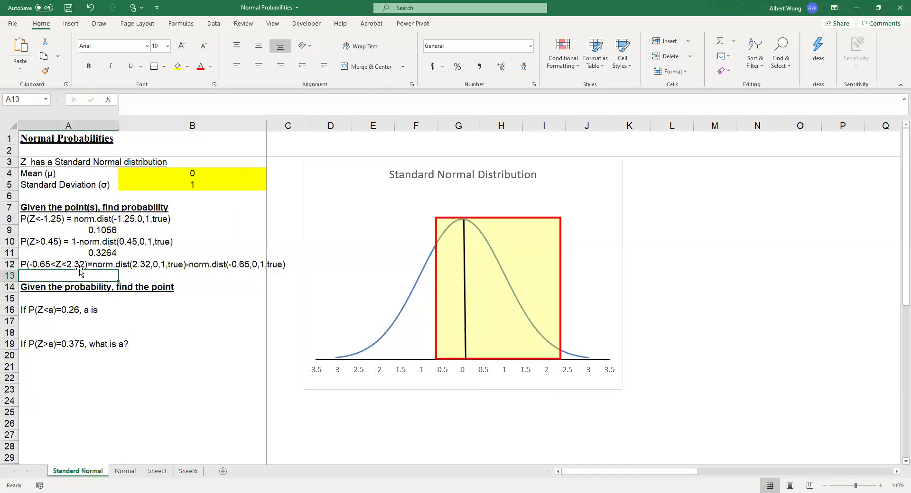
pyautogui.click(44, 264)
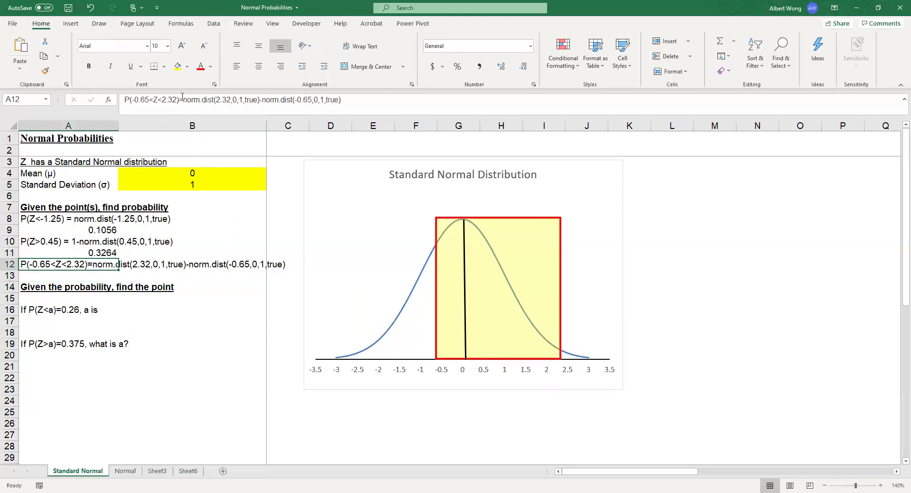
pyautogui.moveTo(182, 96); pyautogui.dragTo(347, 100)
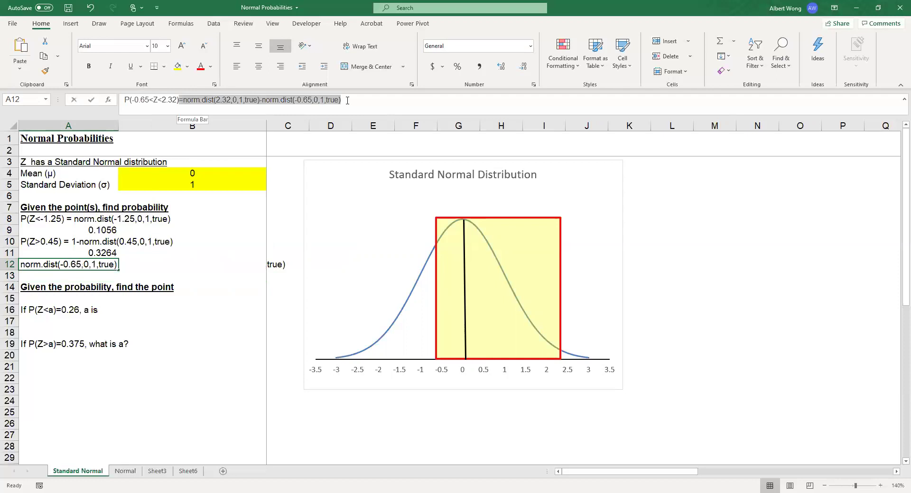
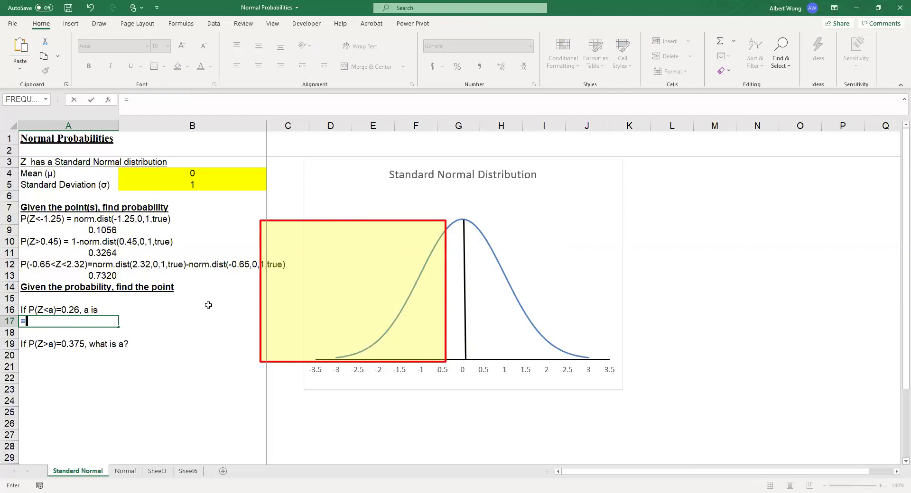
# Enter the formula =norm.inv(0.26,0,1) in A17 to find the point a for P(Z<a)=0.26.
pyautogui.write('nor')
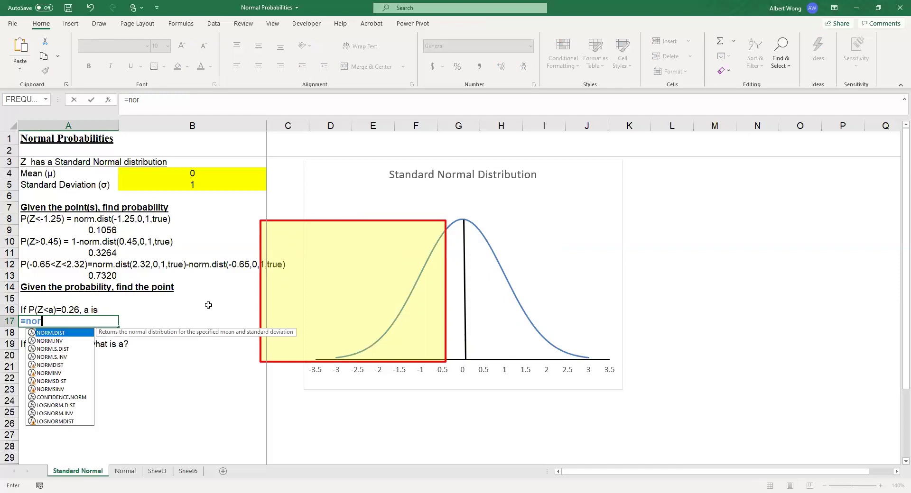
pyautogui.write('m.inv')
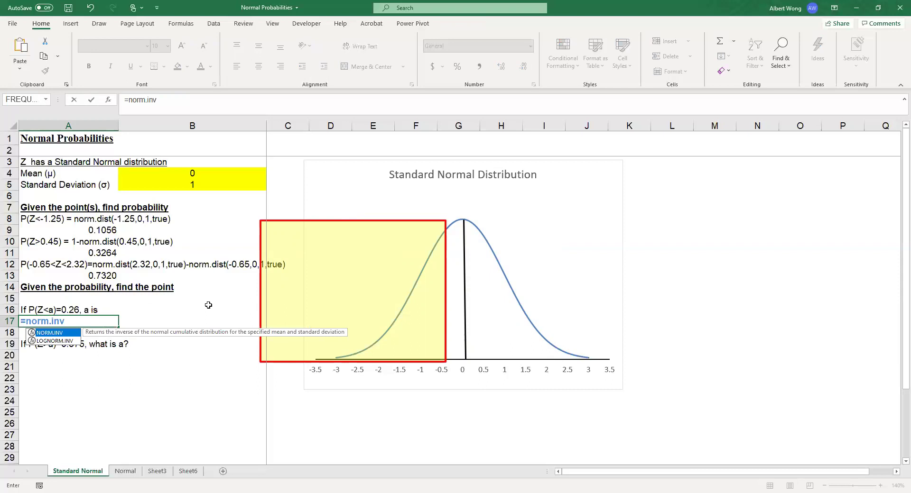
pyautogui.write('(')
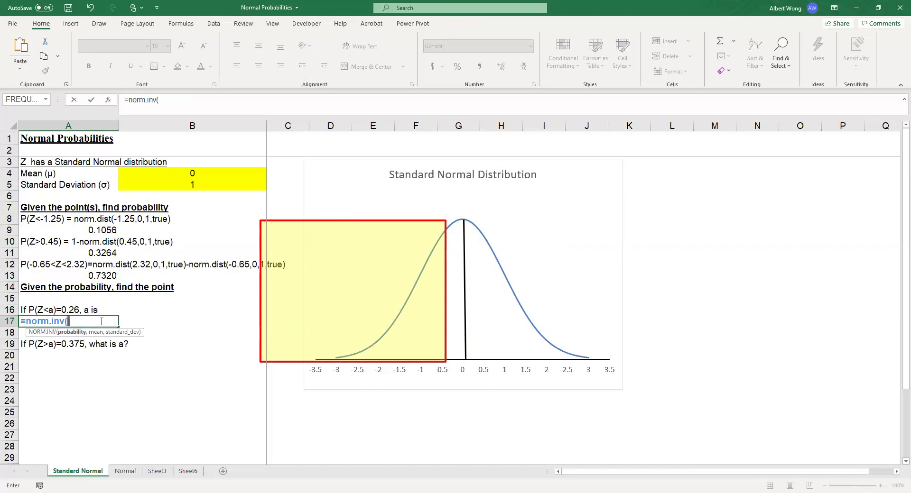
pyautogui.write('0.26,')
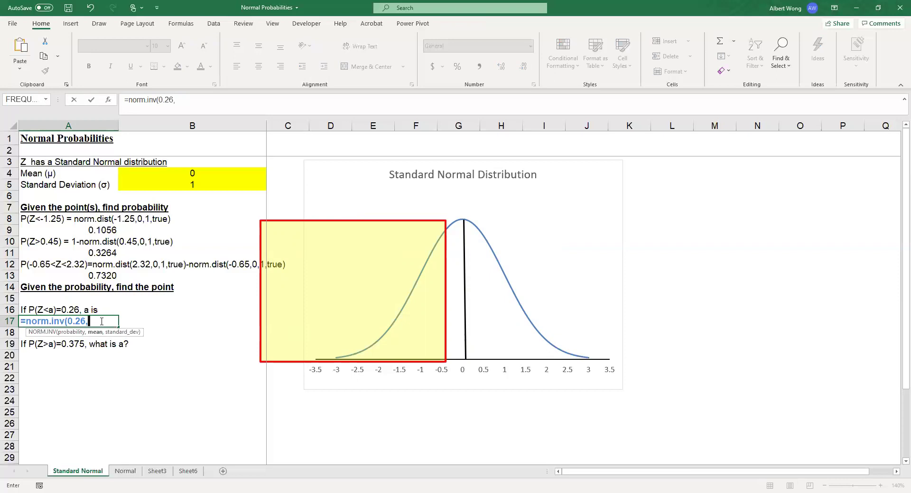
pyautogui.write('0,1)')
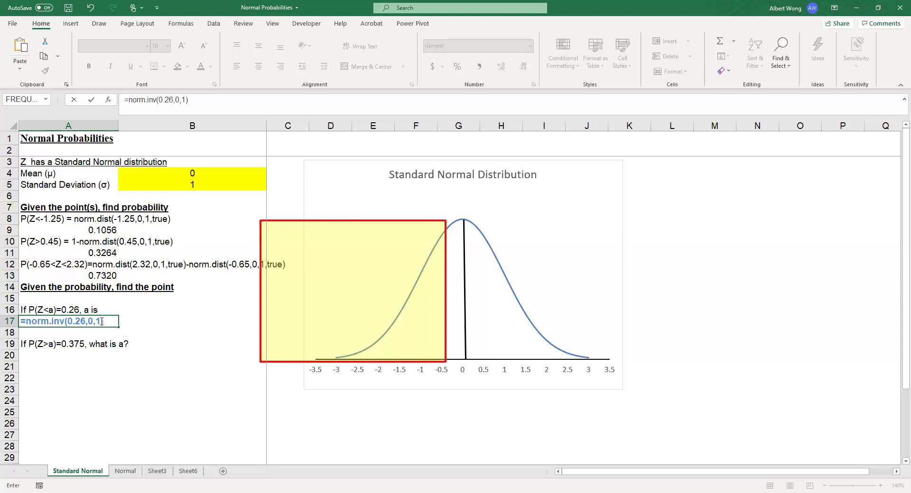
pyautogui.press('Return')
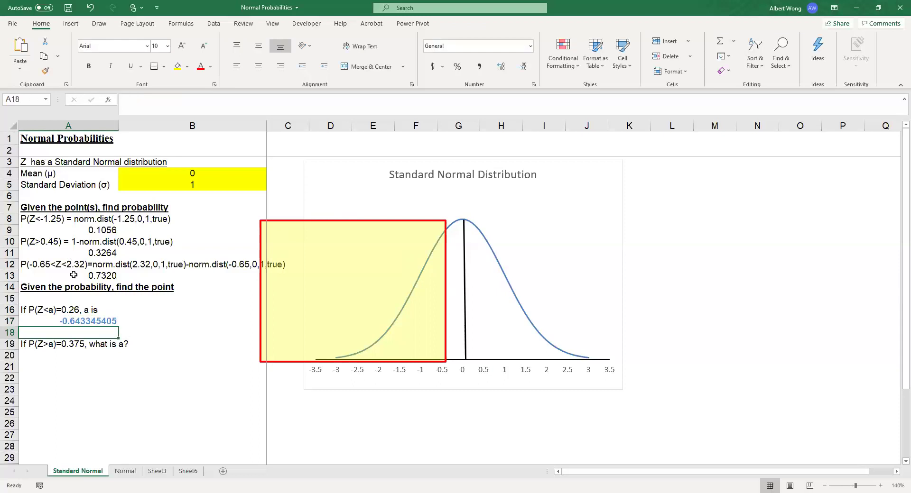
# Show the result in A17 with two decimal places and shift the yellow rectangle's right edge to about -0.5 on the chart.
pyautogui.click(84, 323)
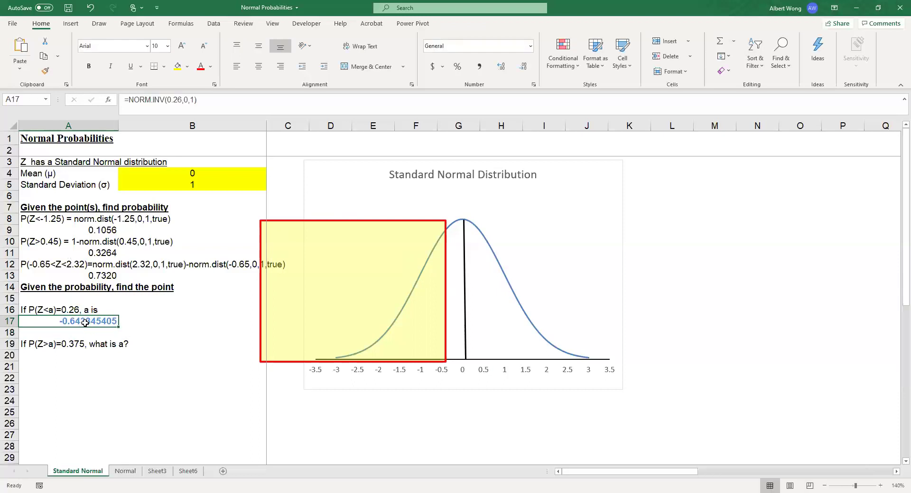
pyautogui.click(524, 66)
pyautogui.click(525, 66)
pyautogui.click(525, 66)
pyautogui.click(526, 66)
pyautogui.click(526, 66)
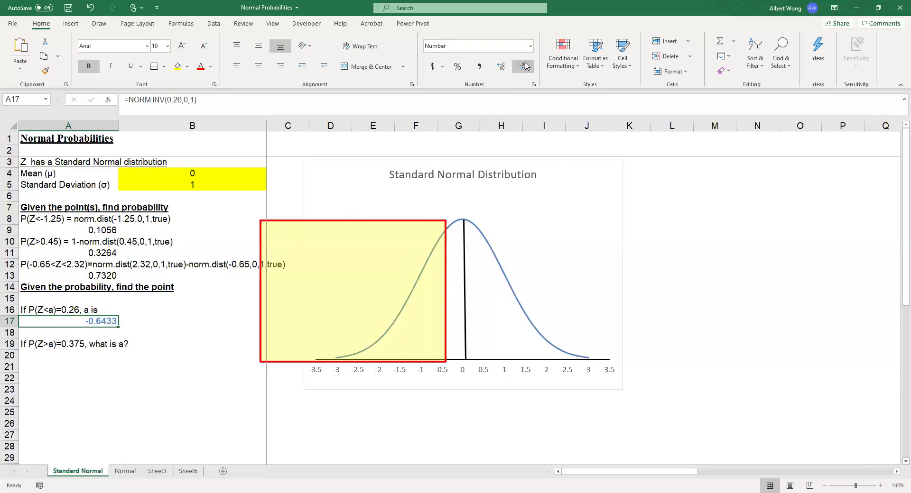
pyautogui.click(526, 66)
pyautogui.click(525, 66)
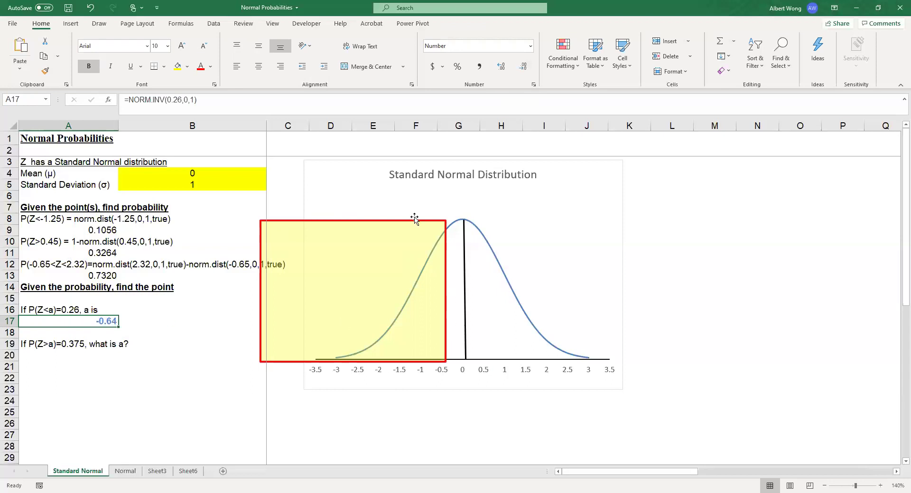
pyautogui.moveTo(405, 219); pyautogui.dragTo(401, 219)
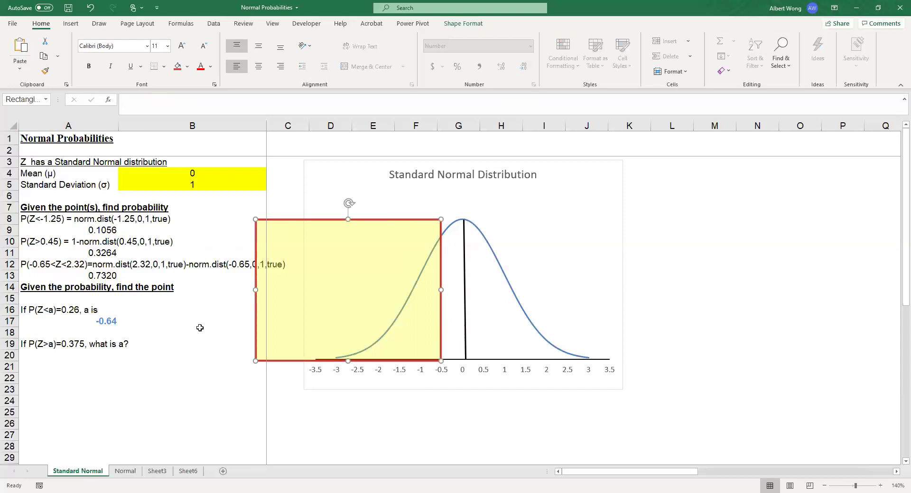
pyautogui.click(45, 332)
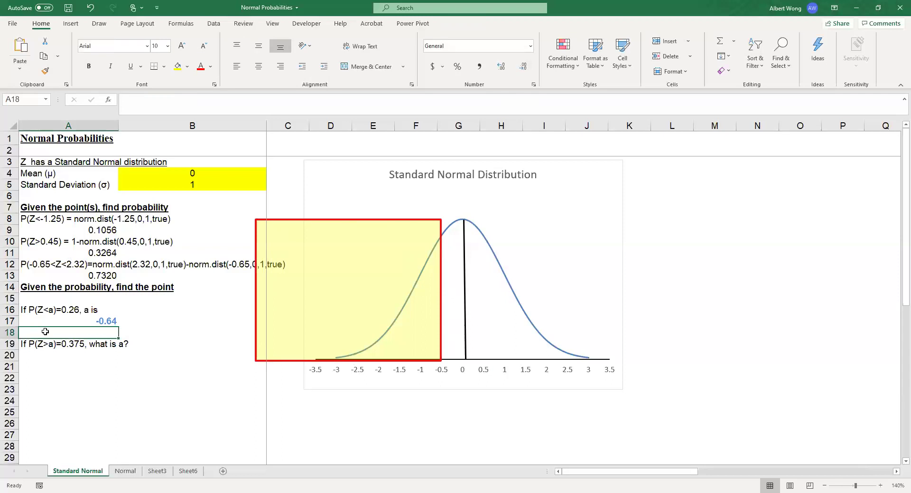
# Change the question in A16 to P(Z<a)=0.05 and clear the result in A17.
pyautogui.click(52, 313)
pyautogui.moveTo(162, 99); pyautogui.dragTo(172, 97)
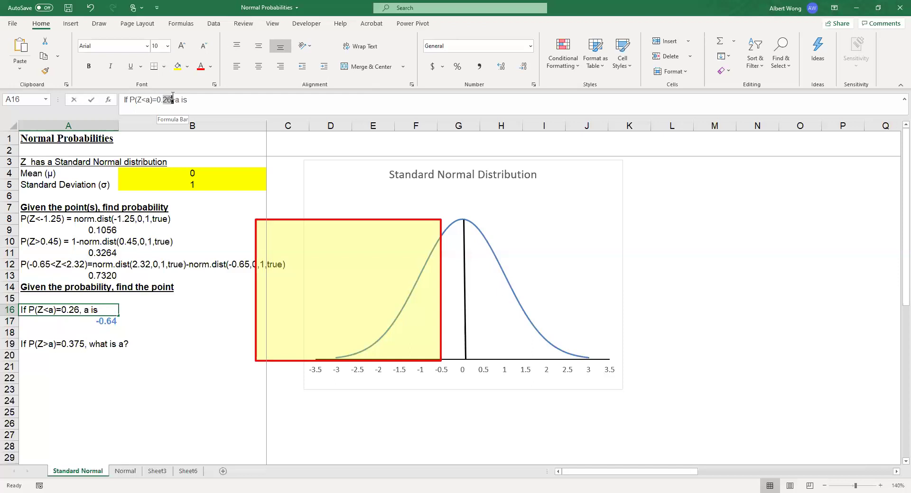
pyautogui.write('0.05')
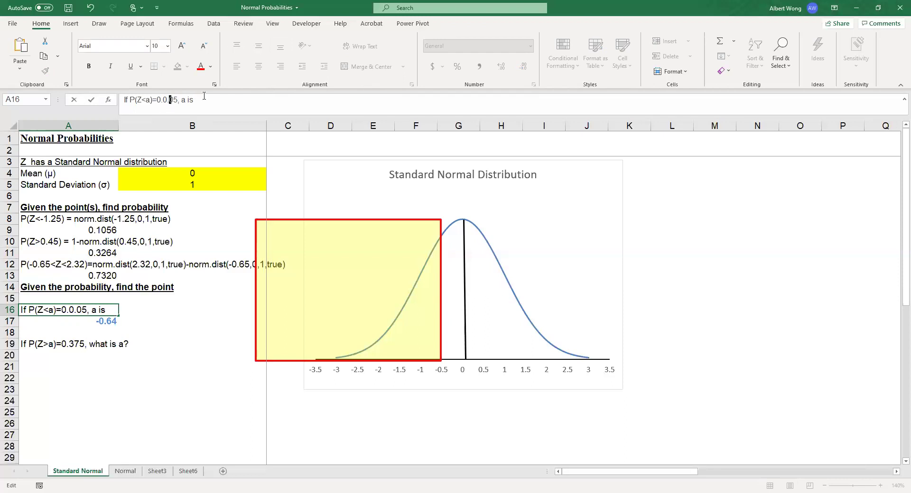
pyautogui.press('BackSpace')
pyautogui.press('BackSpace')
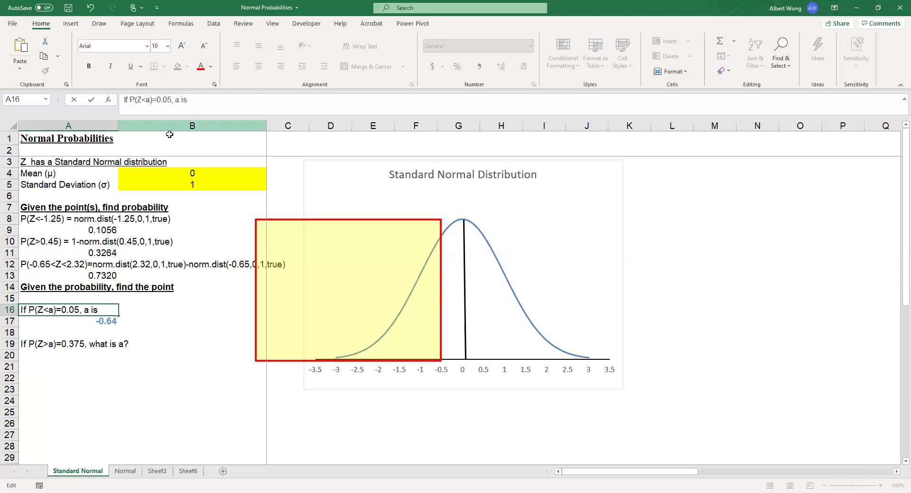
pyautogui.click(77, 325)
pyautogui.press('Delete')
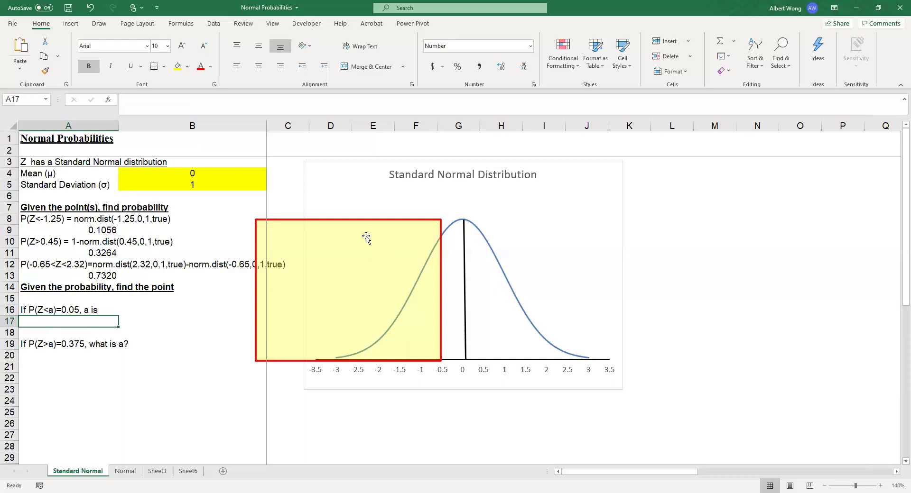
# Move the yellow rectangle until its right edge is at about -1.75 on the chart, and narrow it from its left side.
pyautogui.moveTo(392, 221); pyautogui.dragTo(339, 220)
pyautogui.moveTo(202, 291); pyautogui.dragTo(279, 291)
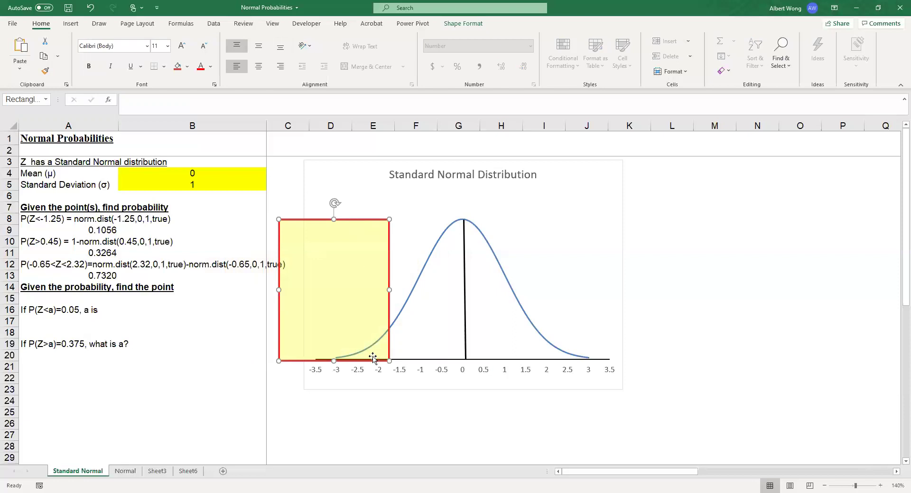
# Enter the formula =norm.inv(0.05,0,1) in A17 to find a for P(Z<a)=0.05.
pyautogui.click(49, 323)
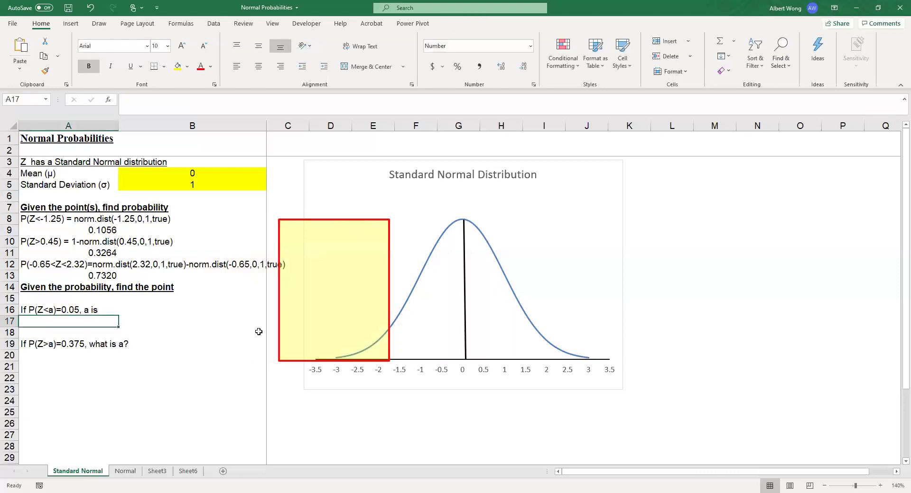
pyautogui.write('=')
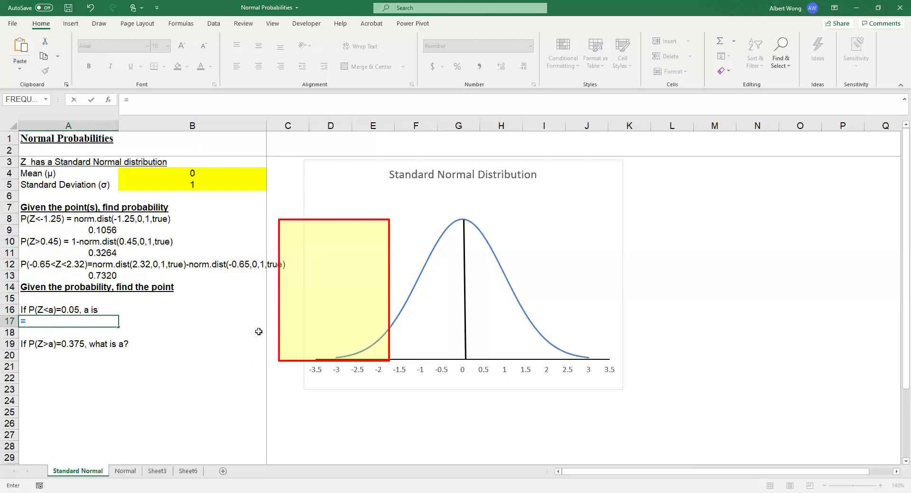
pyautogui.write('norm.')
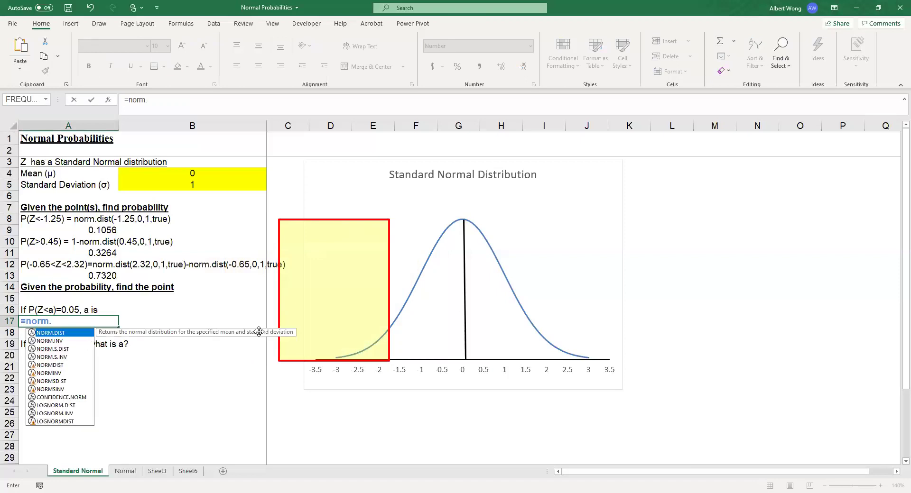
pyautogui.write('inv')
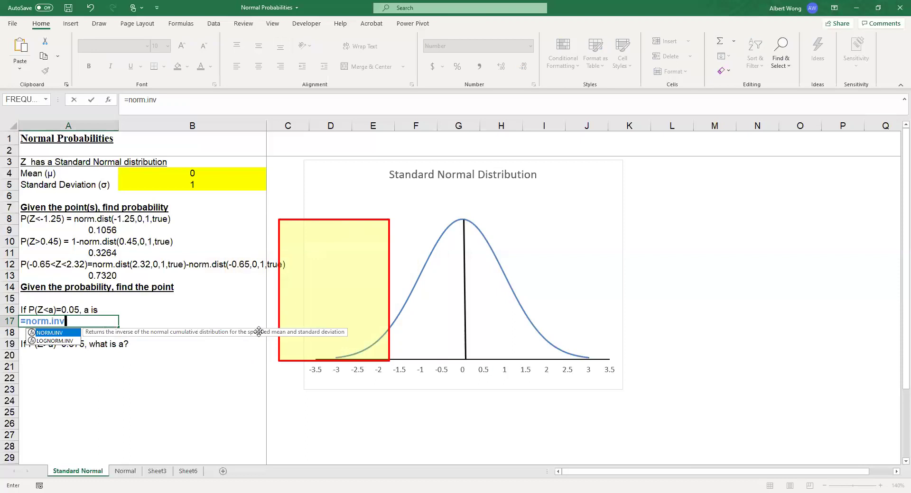
pyautogui.write('(0.05')
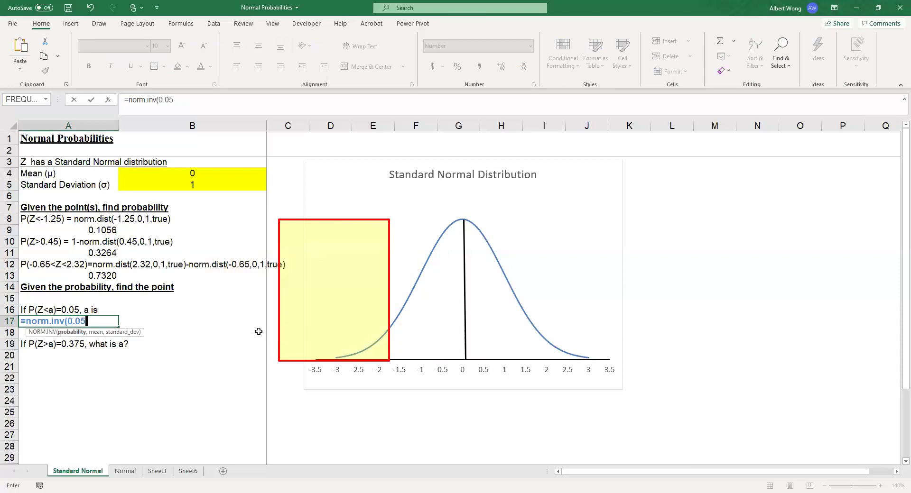
pyautogui.write(',0,1)')
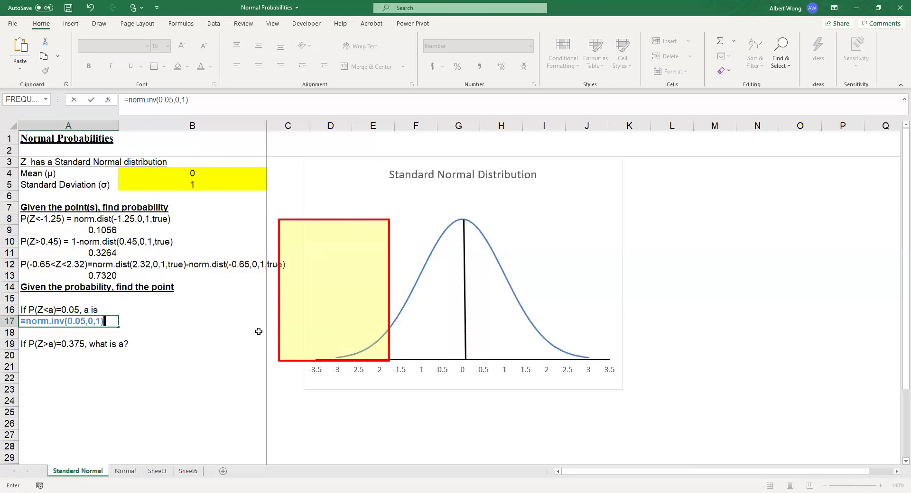
pyautogui.press('Return')
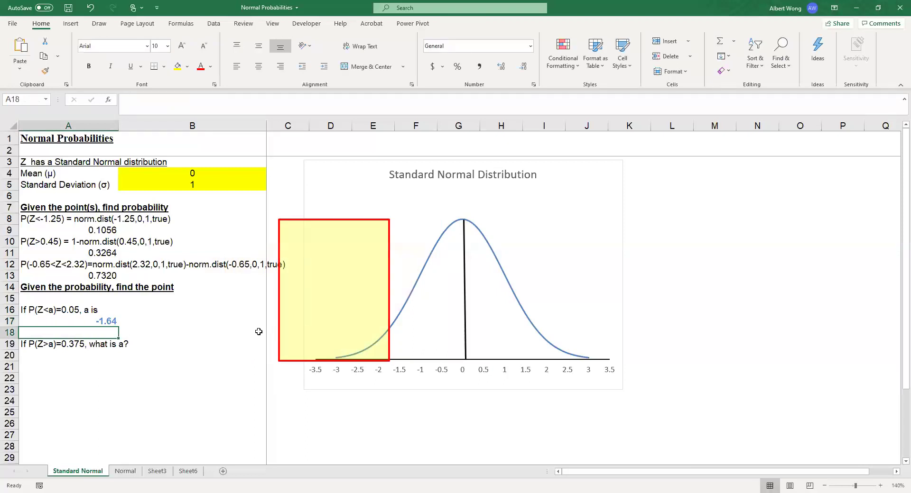
pyautogui.click(98, 321)
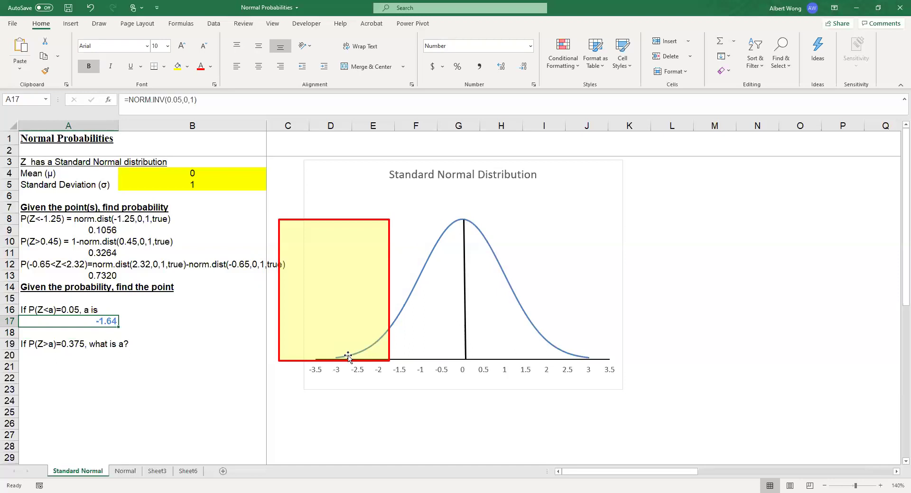
# Change the probability in the question in A16 to 0.025.
pyautogui.click(24, 308)
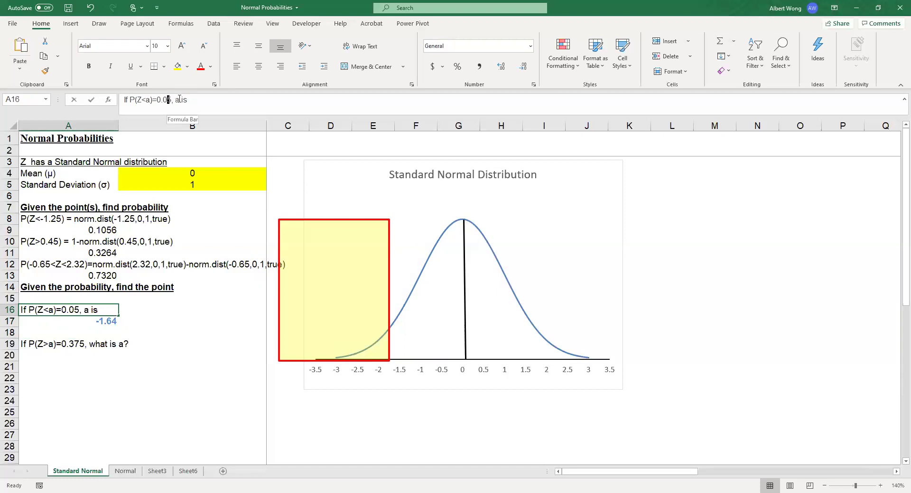
pyautogui.click(205, 110)
pyautogui.write('2')
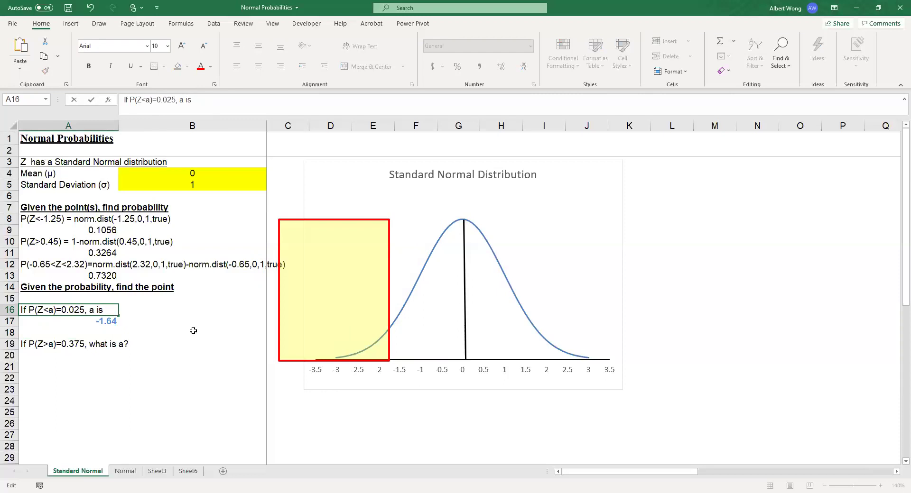
# Try to enter the formula =norm.dist(0.025,0,1) in A17.
pyautogui.click(87, 320)
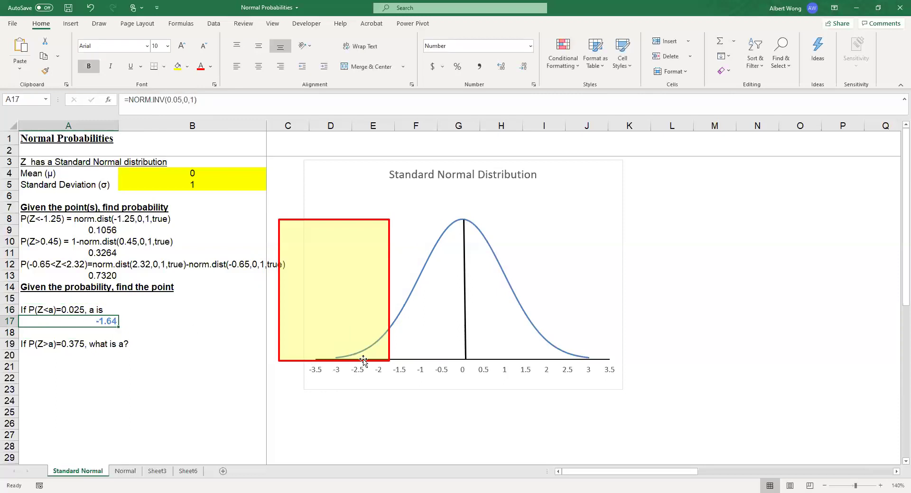
pyautogui.write('=')
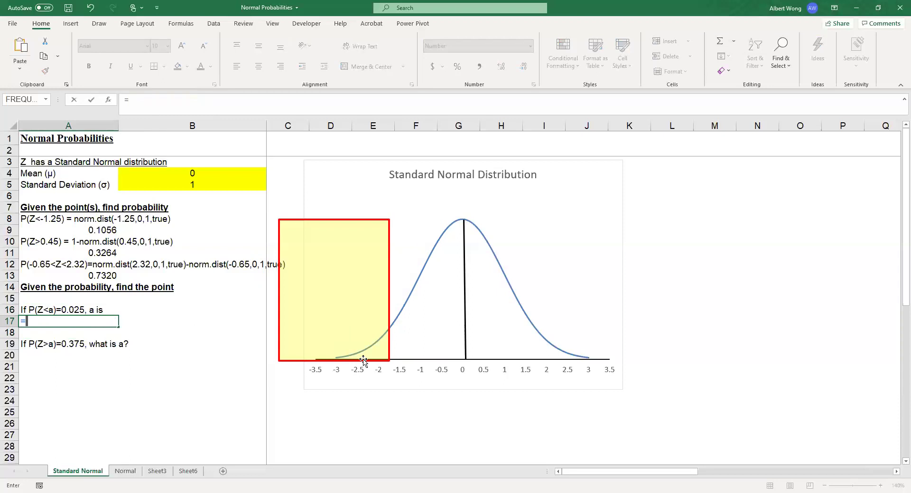
pyautogui.write('norm.dist')
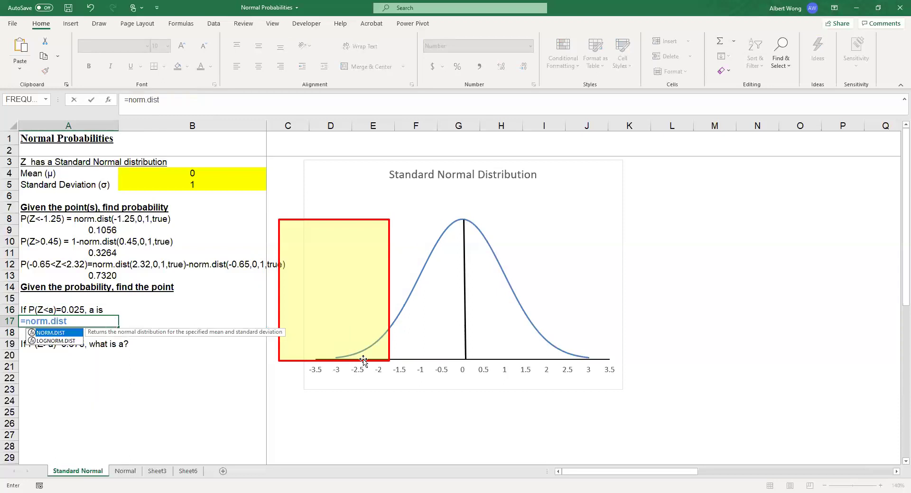
pyautogui.write('(0.')
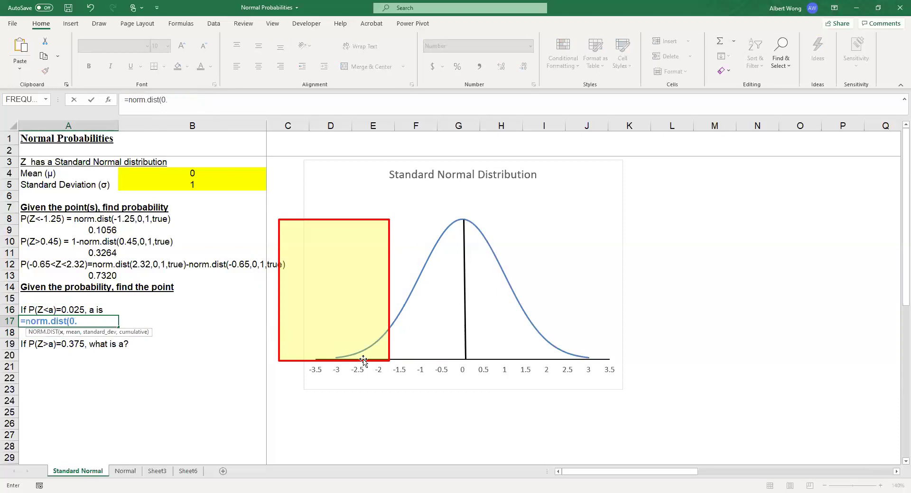
pyautogui.write('025,0,1')
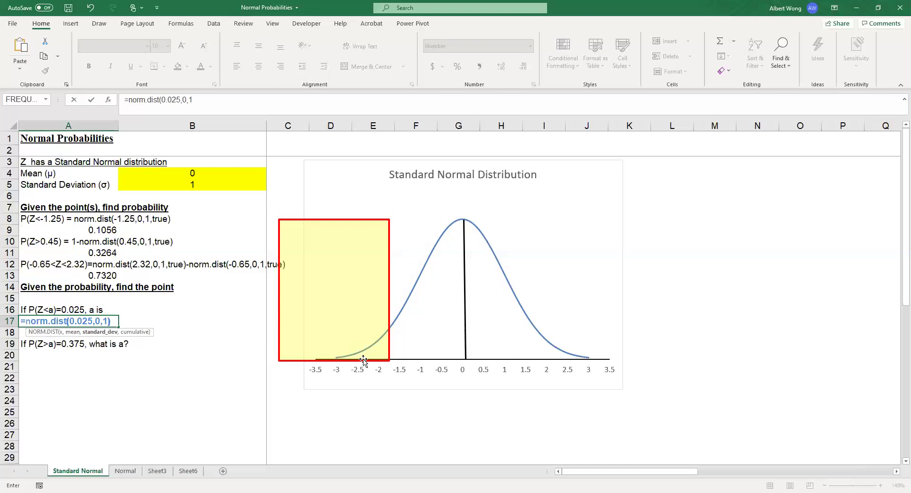
pyautogui.write(')')
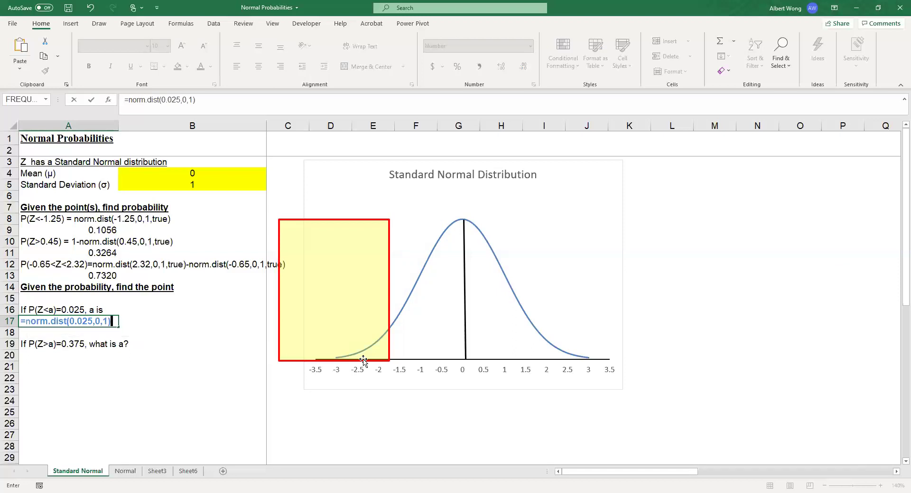
pyautogui.press('Return')
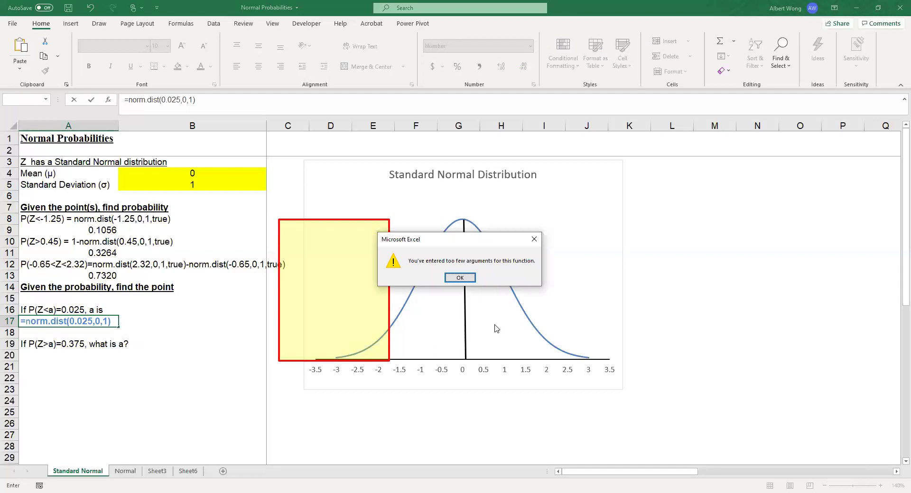
pyautogui.click(460, 278)
# Replace the letters "dis" with "inv" in the A17 formula so it reads =norm.invt(0.025,0,1).
pyautogui.moveTo(49, 321); pyautogui.dragTo(65, 321)
pyautogui.click(65, 321)
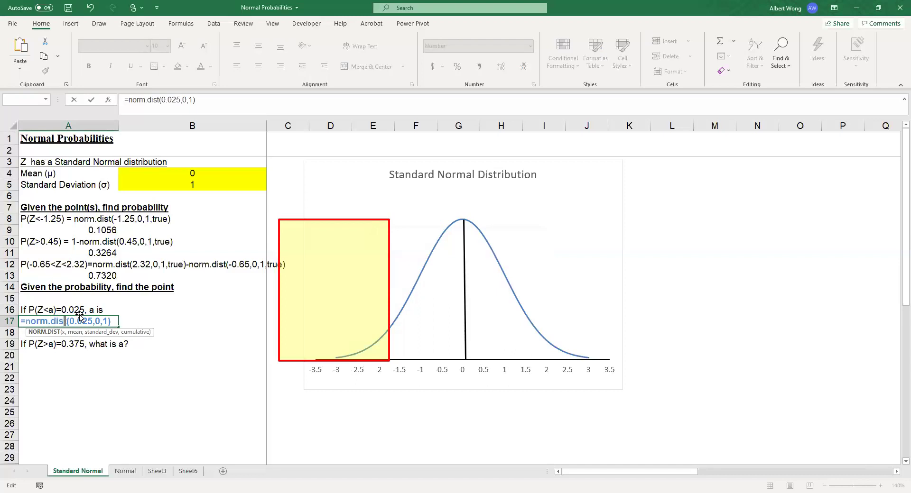
pyautogui.press('BackSpace')
pyautogui.press('BackSpace')
pyautogui.press('BackSpace')
pyautogui.write('inv')
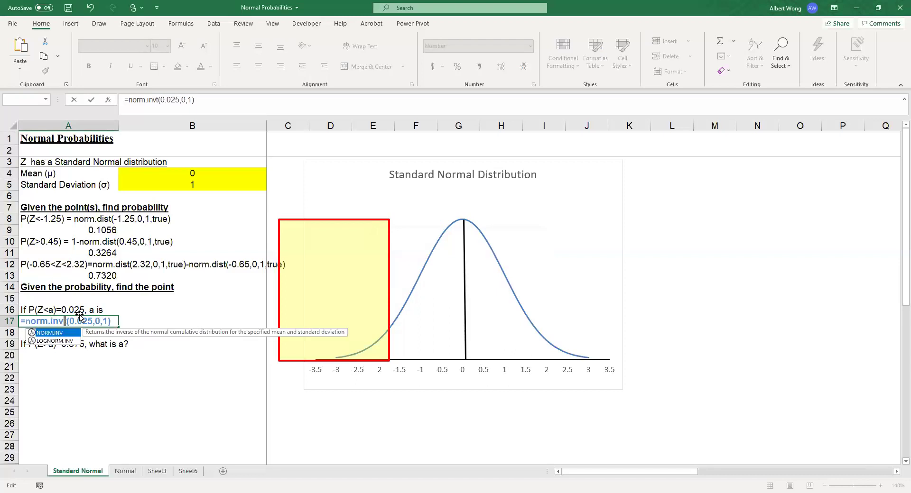
pyautogui.press('Return')
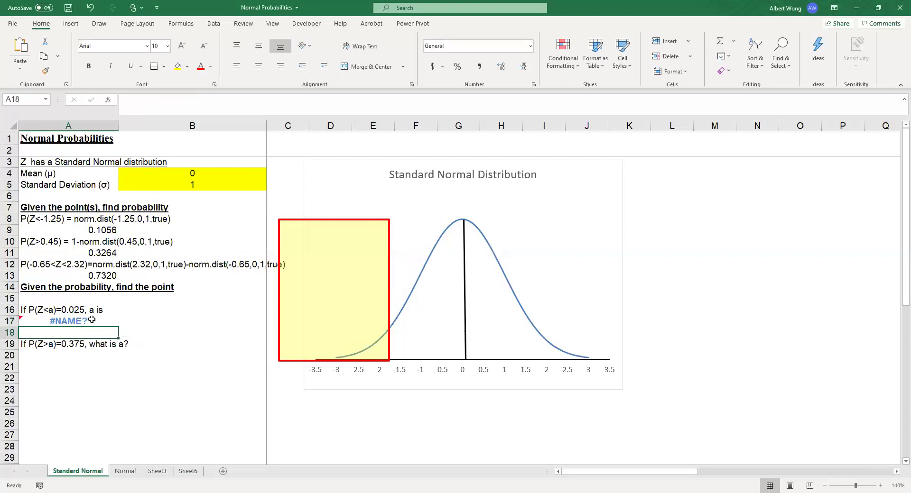
# Remove the stray t from the A17 formula so it reads =norm.inv(0.025,0,1).
pyautogui.click(81, 320)
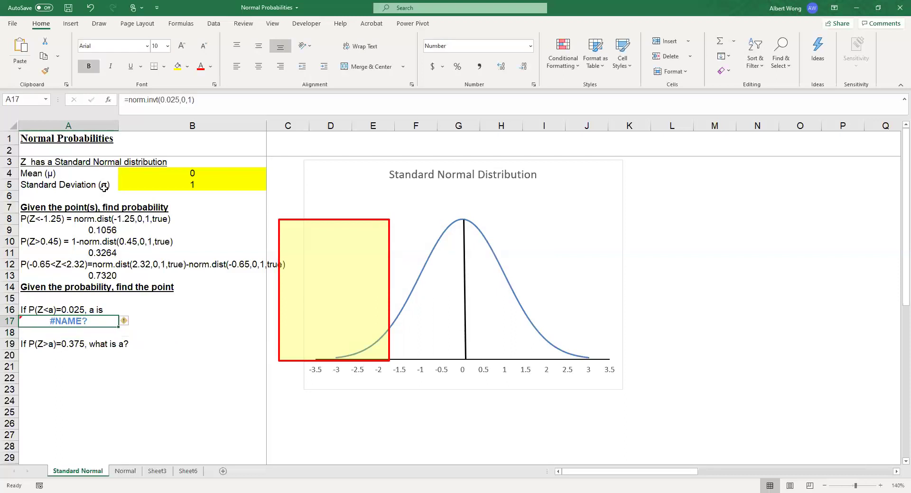
pyautogui.click(159, 100)
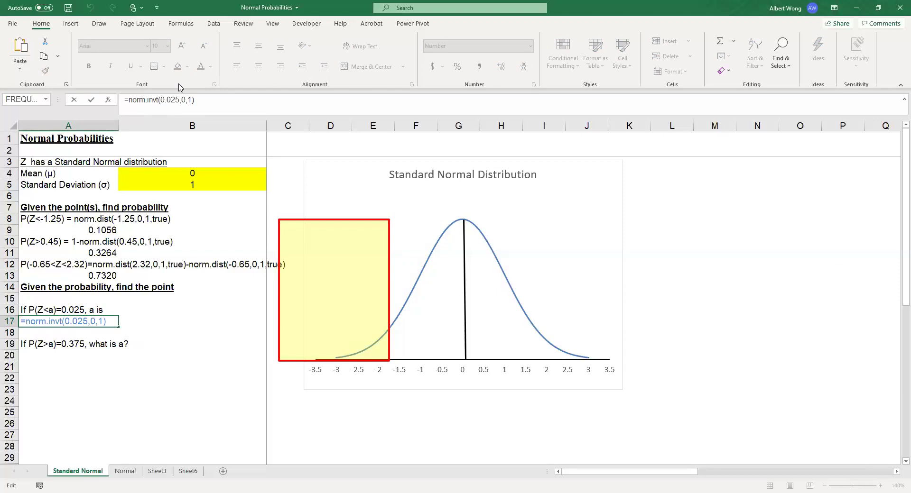
pyautogui.press('BackSpace')
pyautogui.press('Return')
pyautogui.click(98, 322)
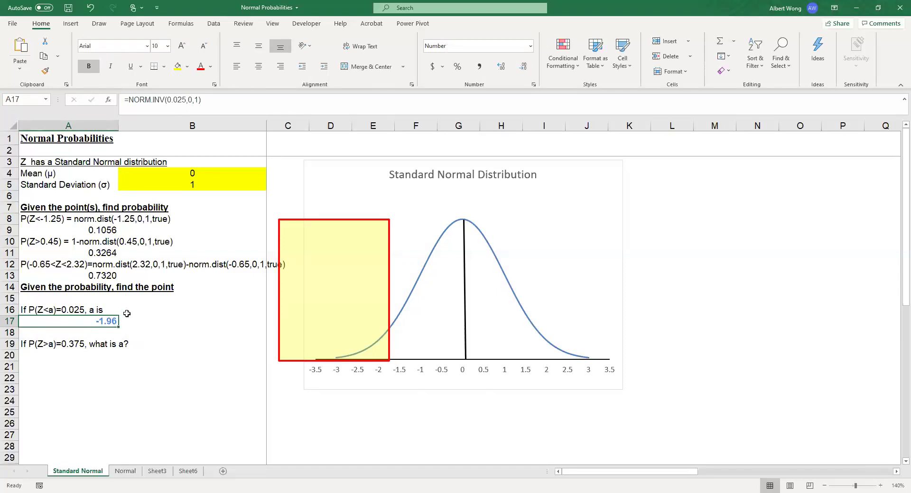
# Review the P(Z<a)=0.025 question in A16 and select the P(Z>a)=0.375 question in A19.
pyautogui.click(72, 312)
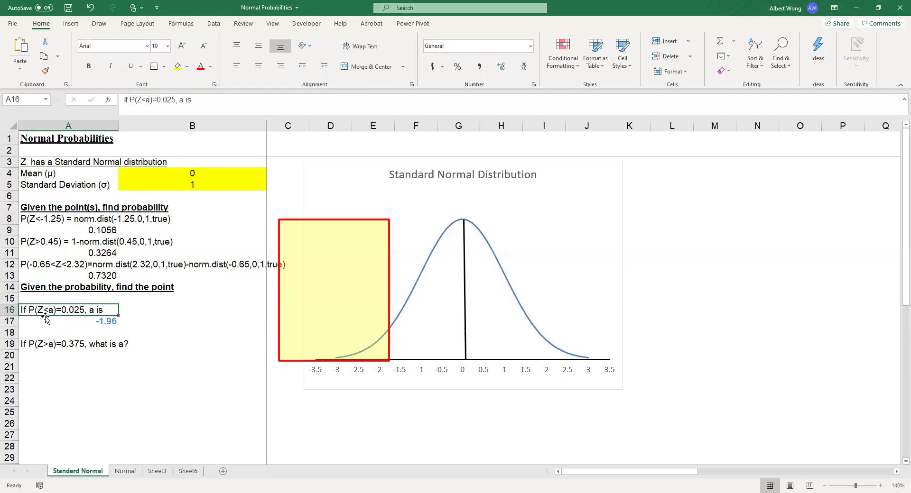
pyautogui.click(41, 346)
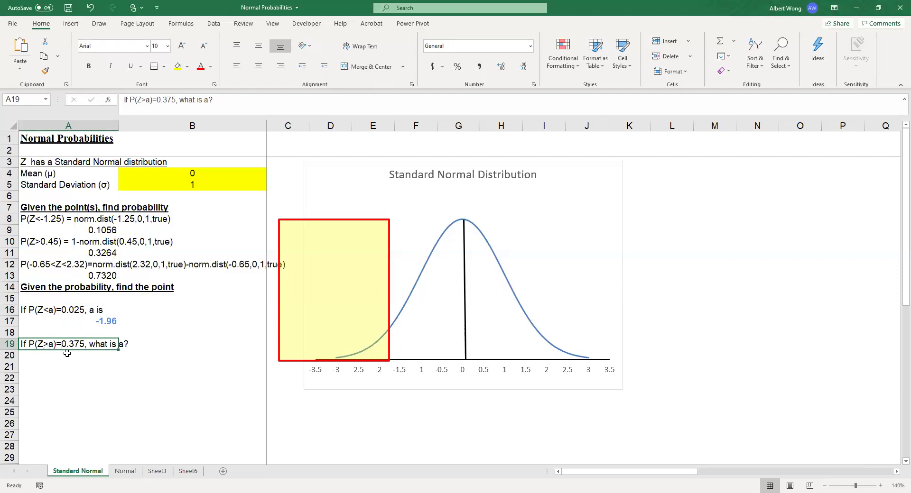
# Move the yellow rectangle on the Standard Normal Distribution chart over the right tail, spanning about 0.6 to 3.2.
pyautogui.moveTo(358, 225); pyautogui.dragTo(567, 232)
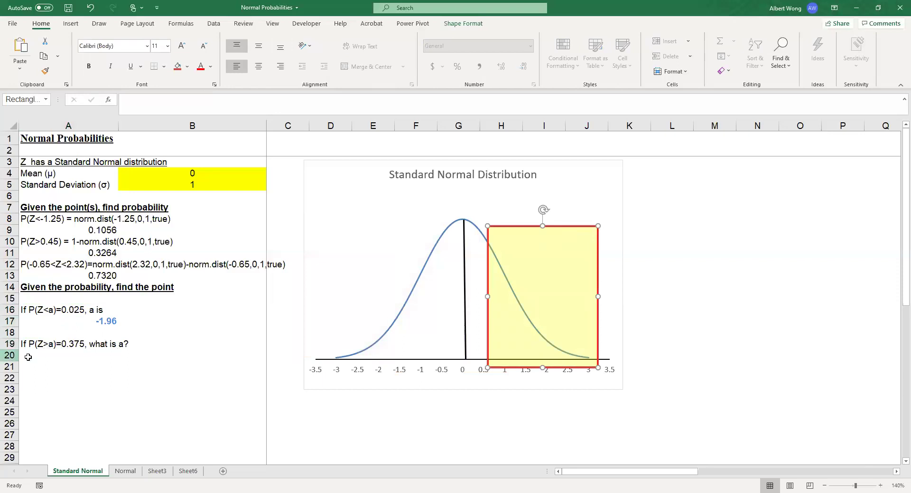
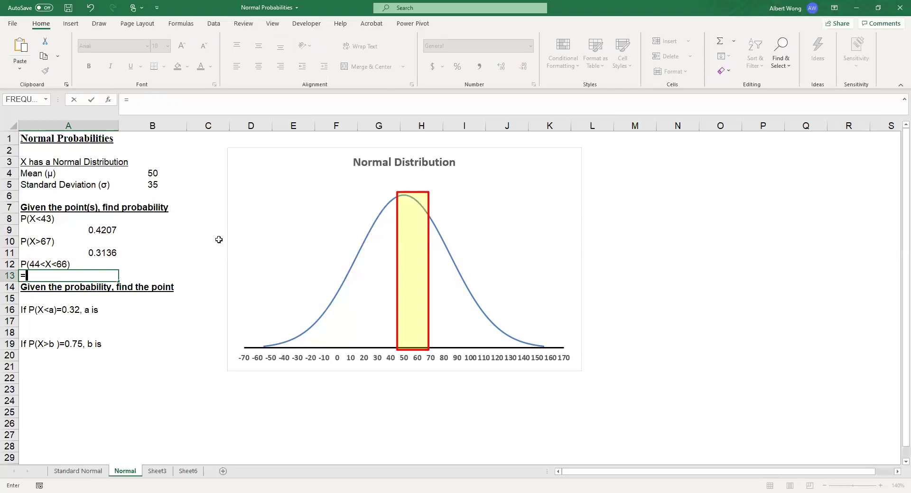
# Complete the A13 formula on the Normal sheet as =norm.dist(66,50,35,true)-norm.dist(44,50,35,true).
pyautogui.write('norm.dist')
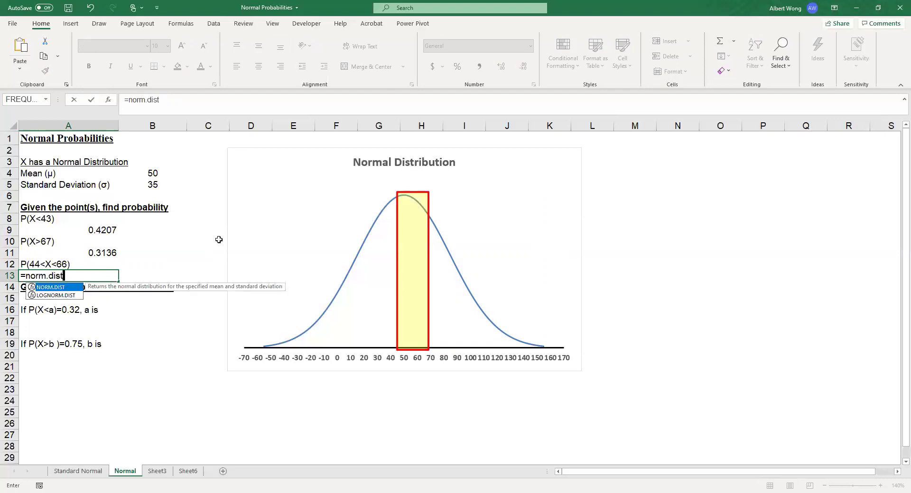
pyautogui.write('(66')
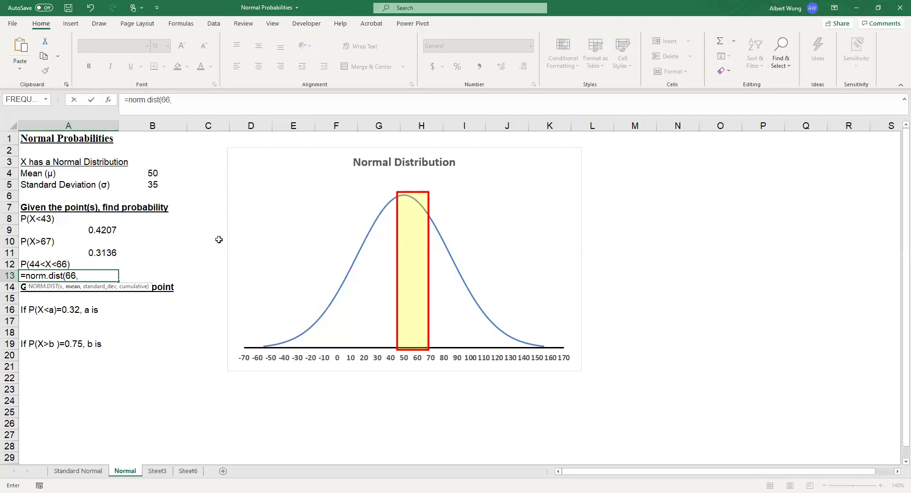
pyautogui.write(',50,35')
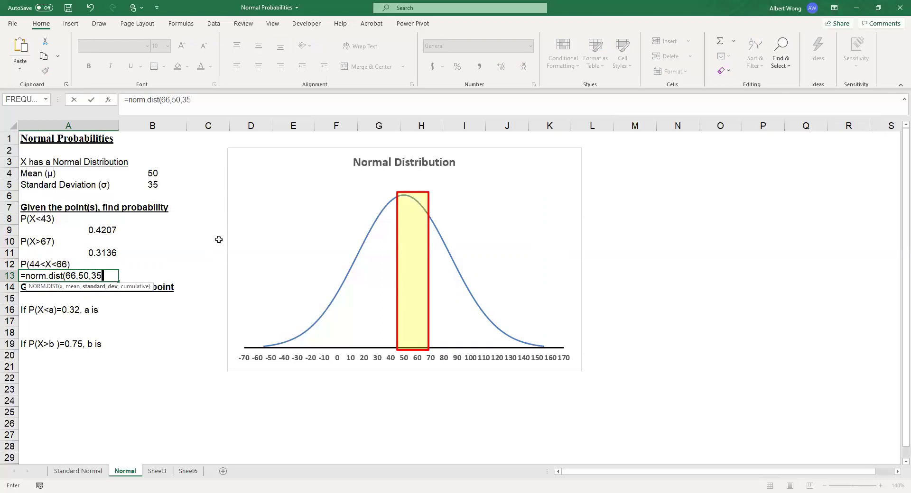
pyautogui.write(',true')
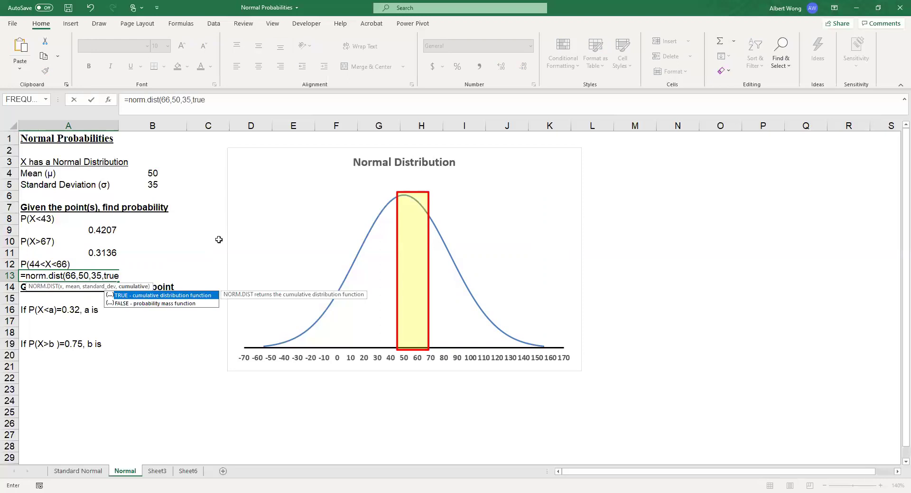
pyautogui.write(')')
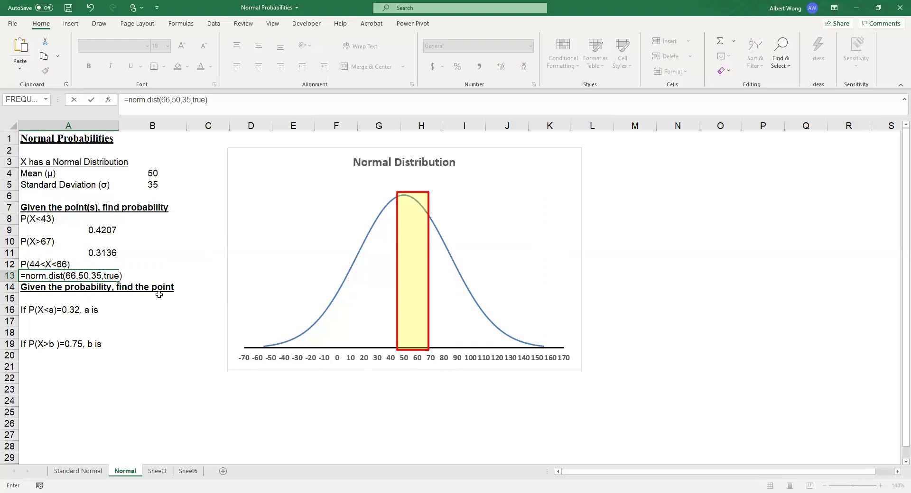
pyautogui.click(212, 99)
pyautogui.write('-norm.')
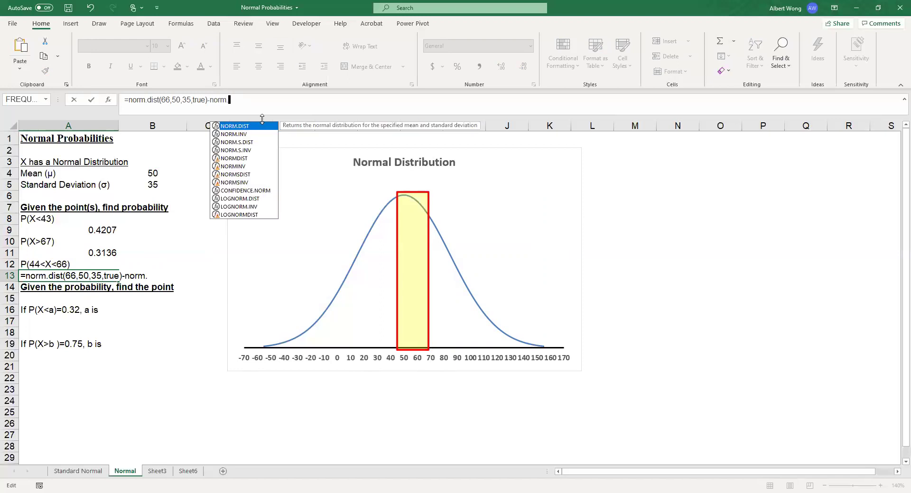
pyautogui.write('dist')
pyautogui.write('(44')
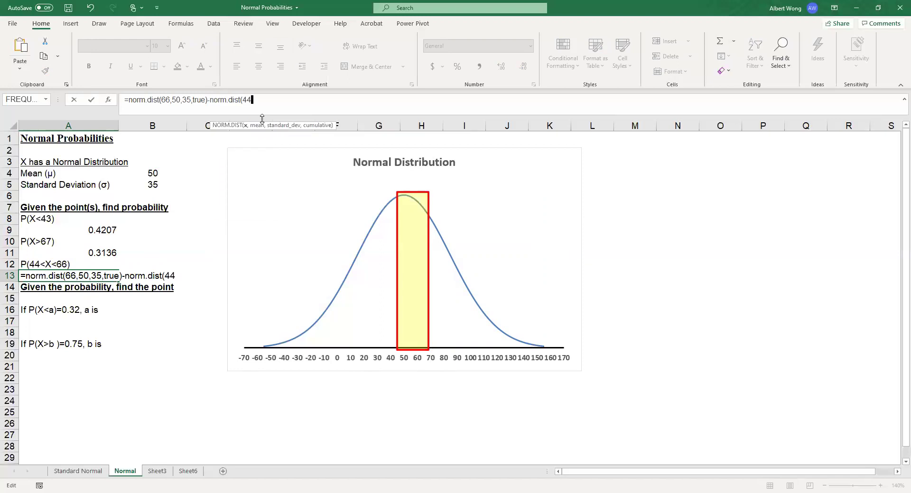
pyautogui.write(',50,35,true)')
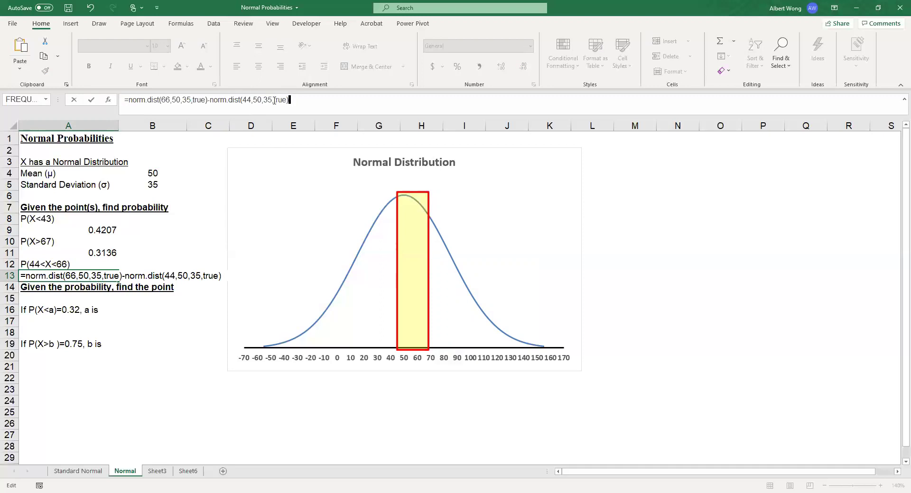
pyautogui.press('Return')
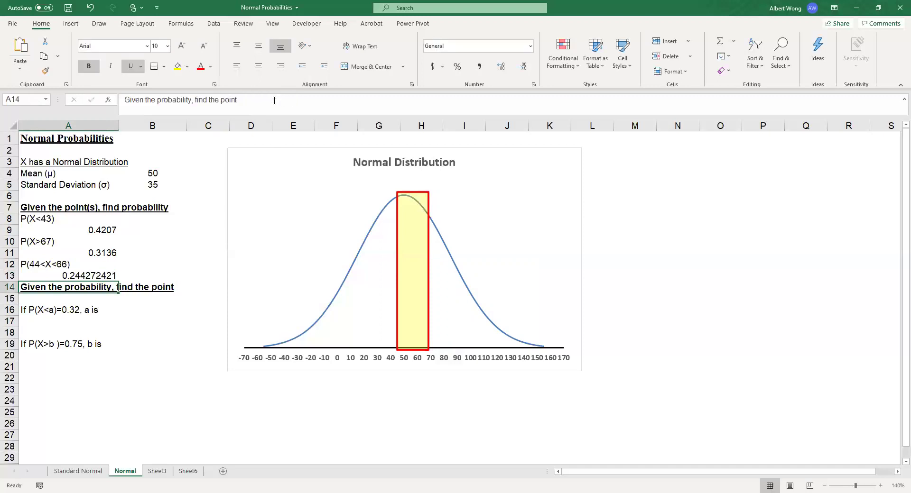
# Reduce the P(44<X<66) result in A13 to four decimal places.
pyautogui.click(108, 275)
pyautogui.doubleClick(528, 70)
pyautogui.doubleClick(529, 70)
pyautogui.click(528, 70)
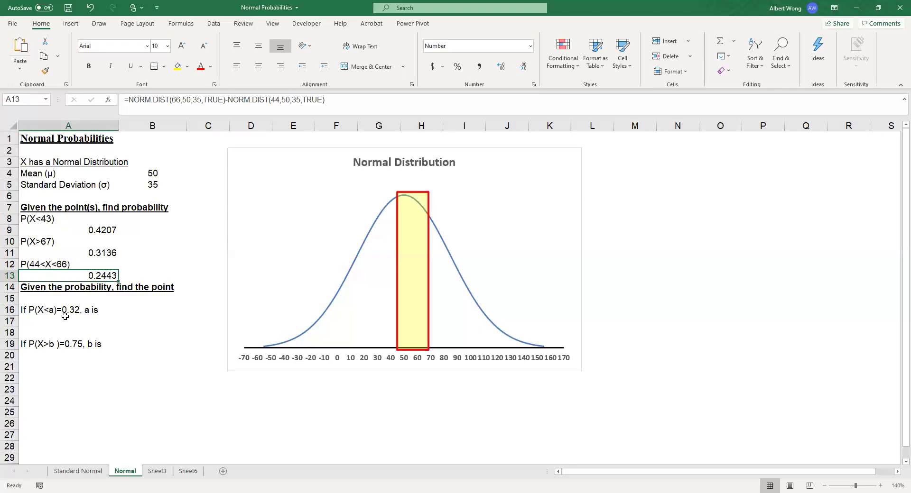
# Move the yellow rectangle to the curve's left tail and widen it to span about -50 to 18 on the axis.
pyautogui.click(413, 193)
pyautogui.moveTo(413, 193); pyautogui.dragTo(297, 186)
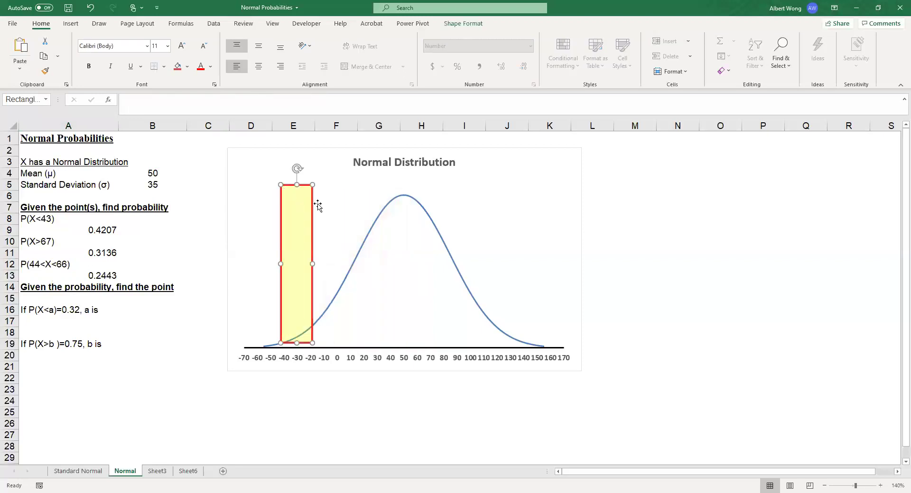
pyautogui.moveTo(301, 186); pyautogui.dragTo(291, 188)
pyautogui.moveTo(301, 267); pyautogui.dragTo(363, 275)
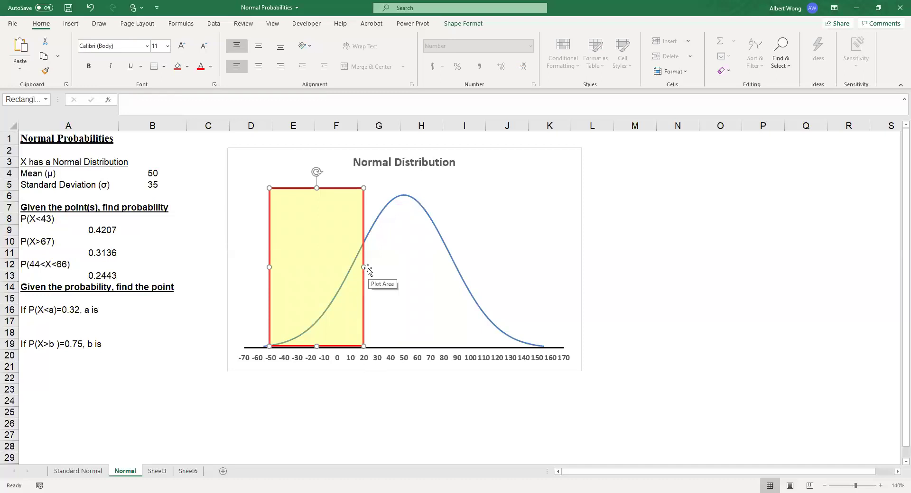
pyautogui.moveTo(365, 267); pyautogui.dragTo(361, 267)
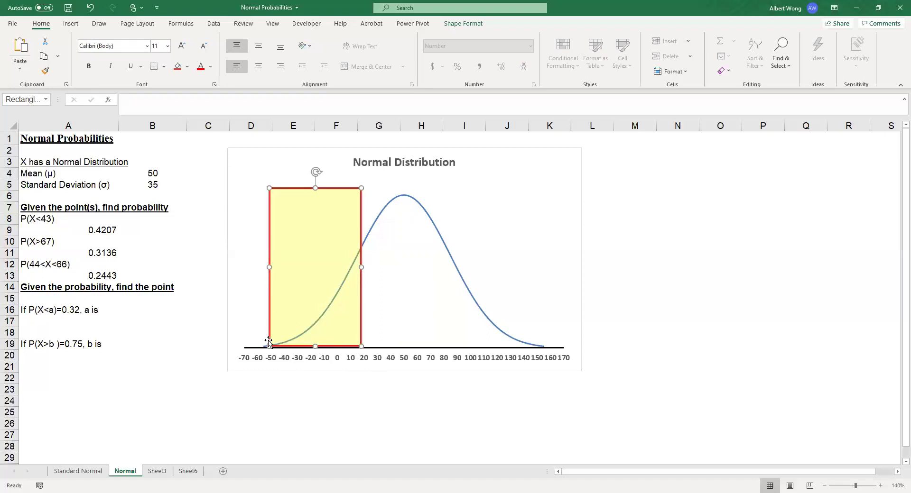
# Enter the formula =norm.inv(0.32,50,35) in A17 to find a for P(X<a)=0.32.
pyautogui.click(72, 323)
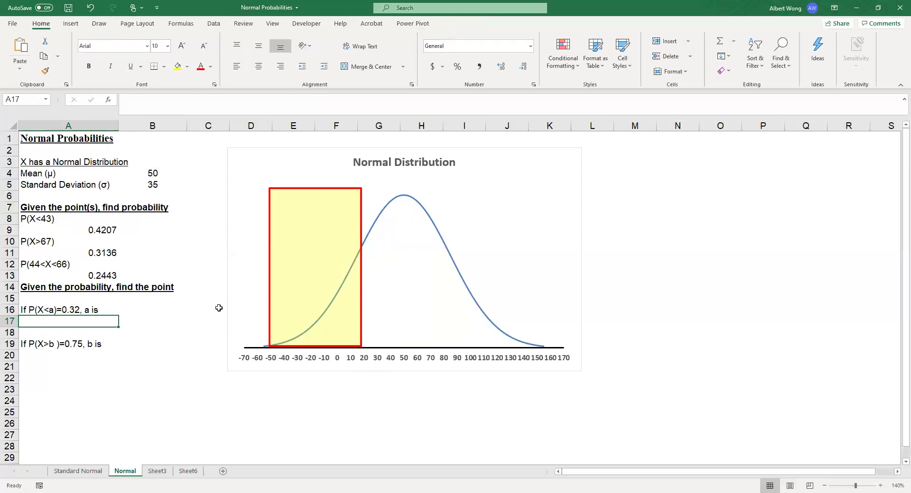
pyautogui.write('=')
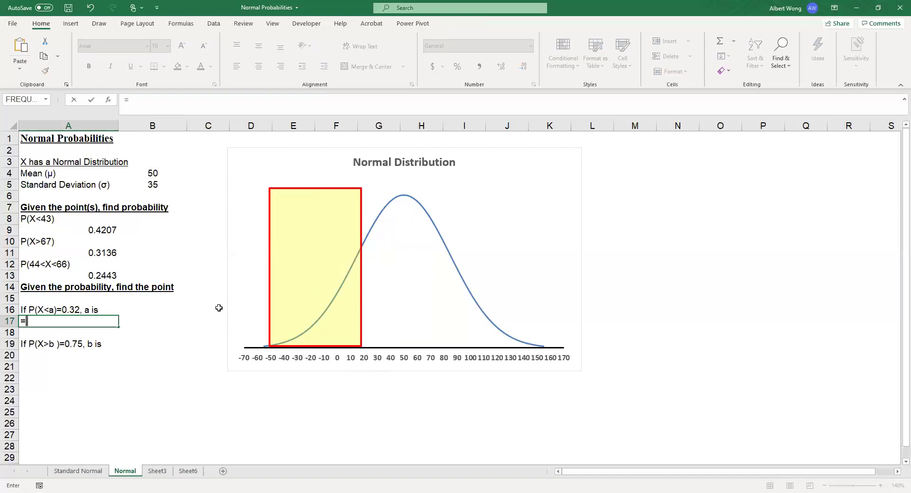
pyautogui.write('norm.')
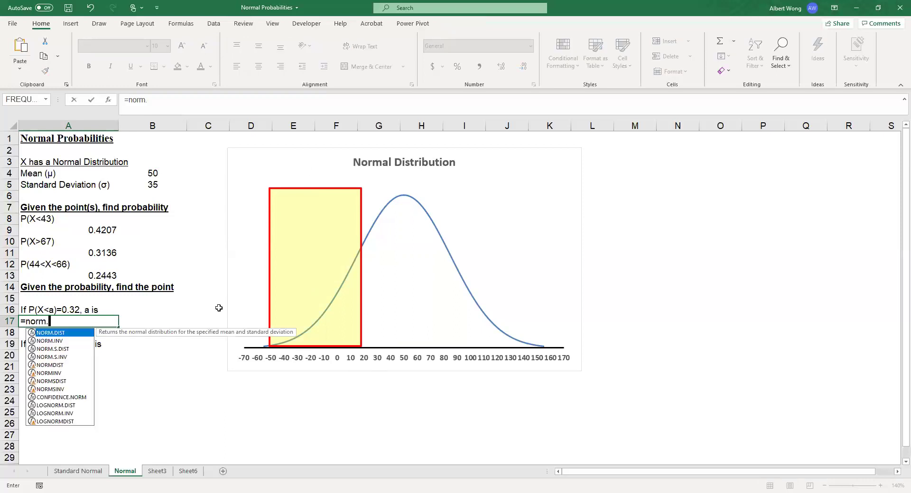
pyautogui.write('inm')
pyautogui.press('BackSpace')
pyautogui.write('v')
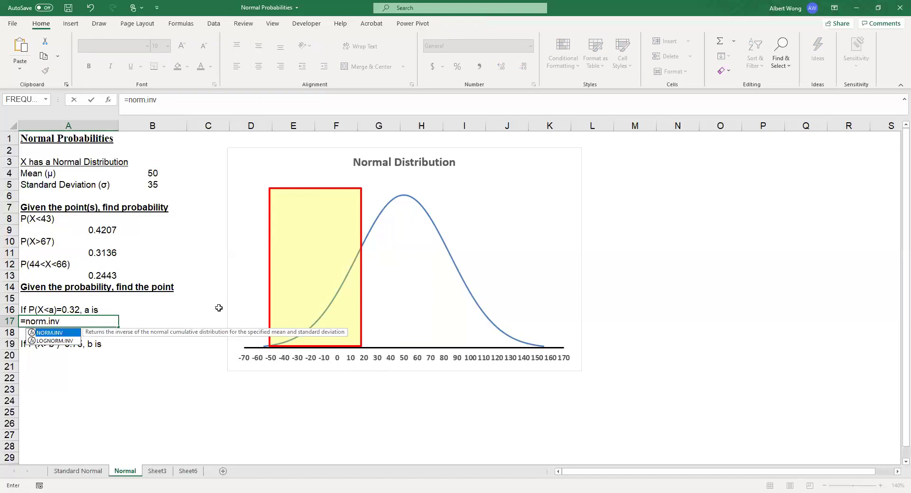
pyautogui.write('(0.32')
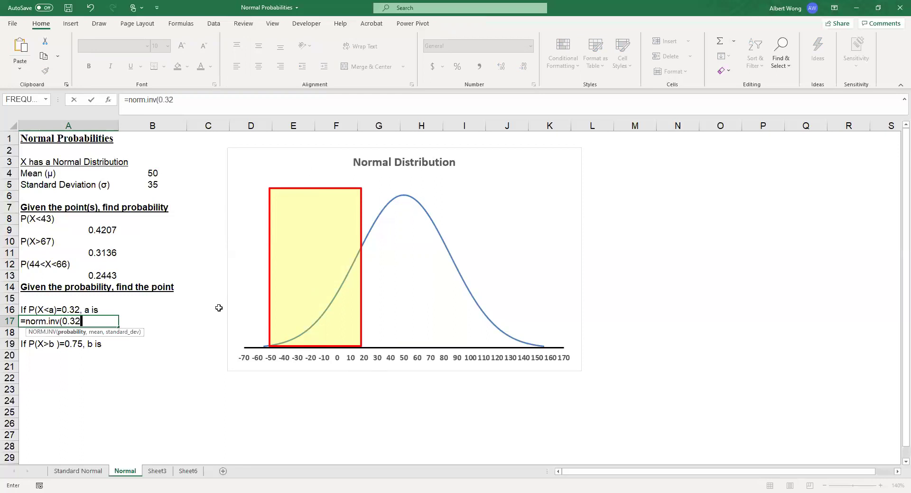
pyautogui.write(',50,35')
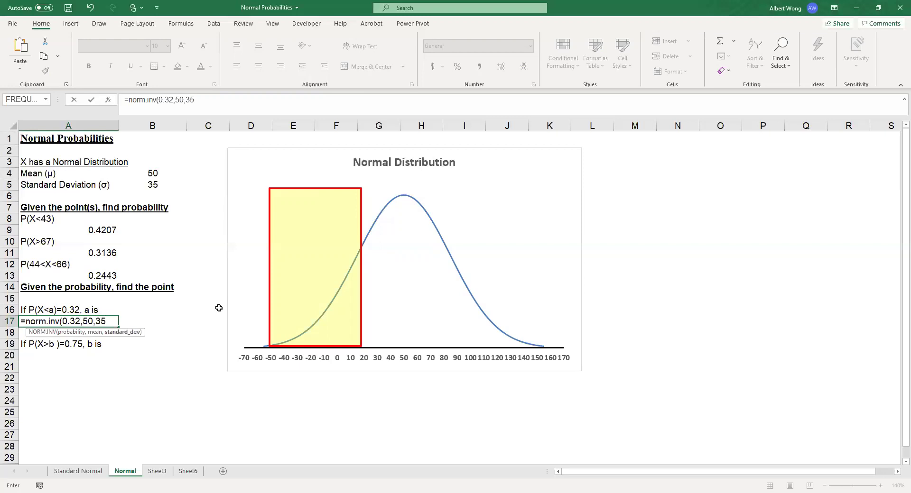
pyautogui.write(')')
pyautogui.press('Return')
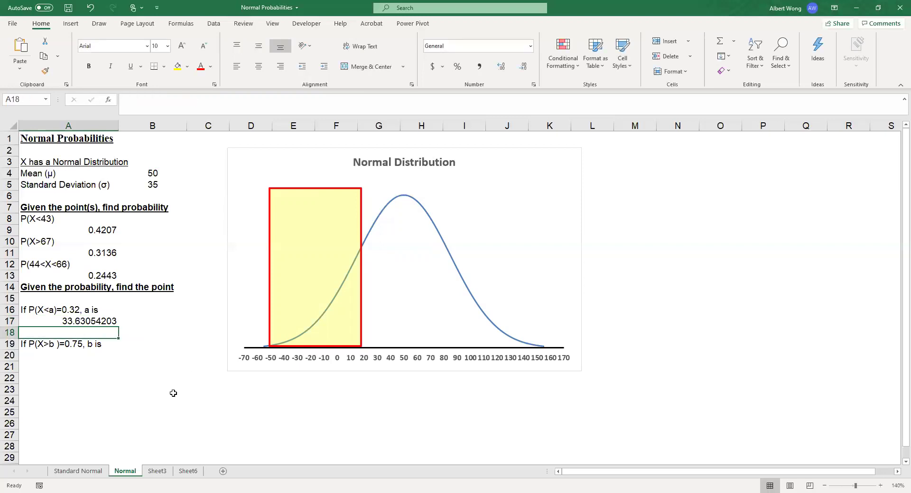
# Reduce the value of a in A17 to two decimal places.
pyautogui.click(85, 320)
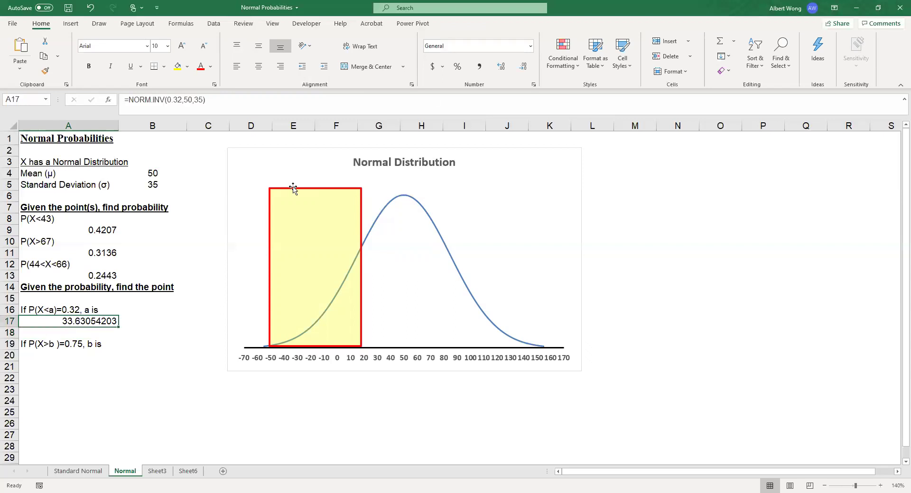
pyautogui.click(527, 70)
pyautogui.click(527, 71)
pyautogui.click(526, 71)
pyautogui.click(525, 71)
pyautogui.click(525, 71)
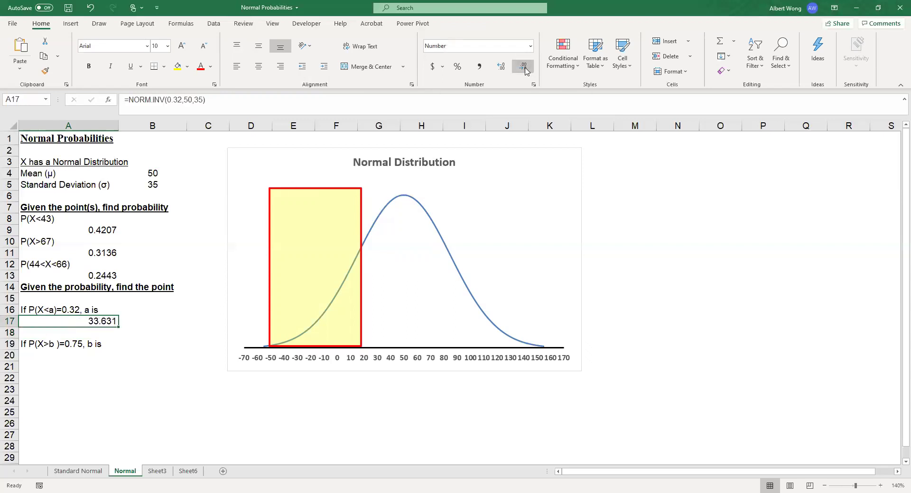
pyautogui.click(525, 71)
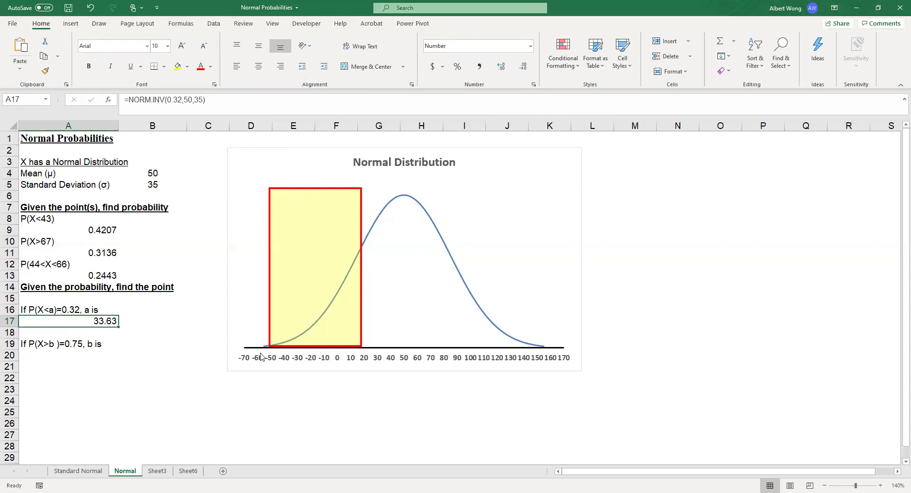
# Extend the yellow rectangle's right edge to about 33 on the axis and reselect the A17 result.
pyautogui.click(369, 270)
pyautogui.click(364, 269)
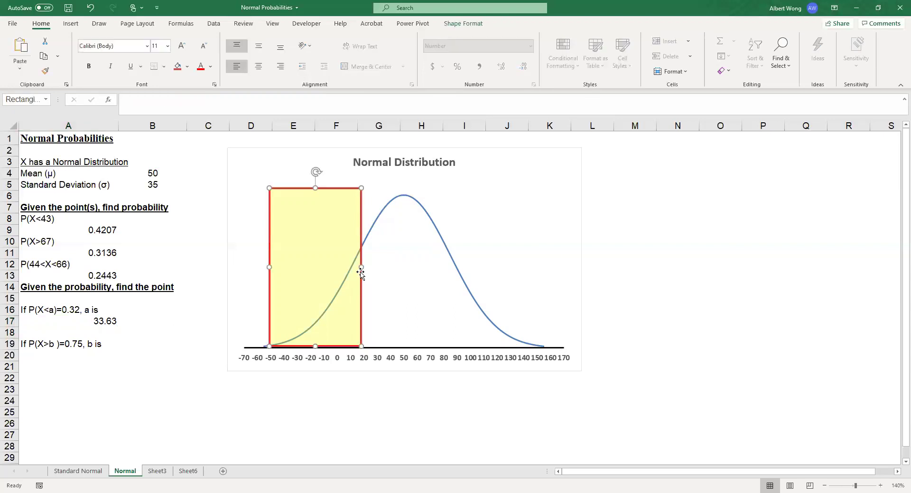
pyautogui.moveTo(368, 269); pyautogui.dragTo(381, 268)
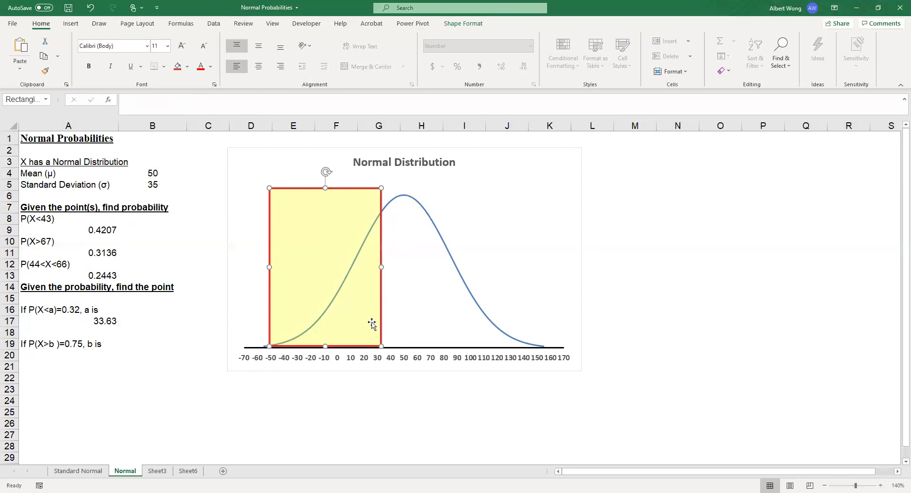
pyautogui.click(104, 324)
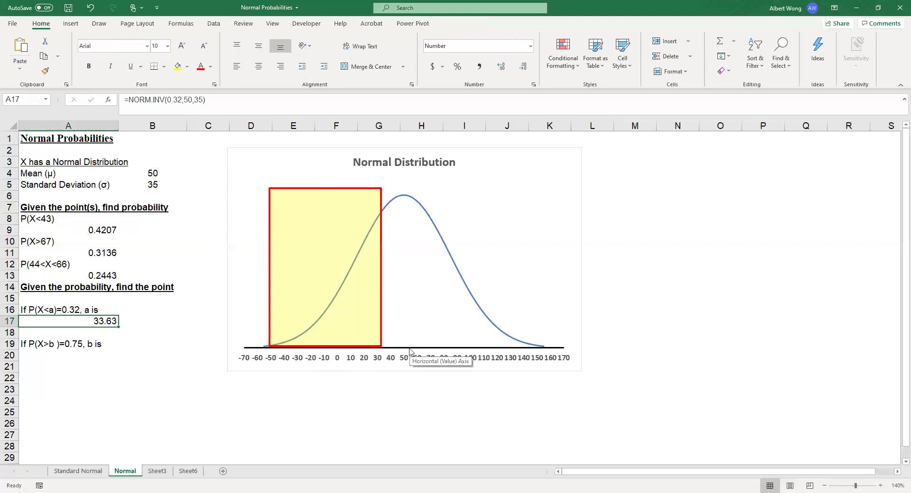
# Move and resize the yellow rectangle to shade the P(X>b)=0.75 area, from about 18 to 160 on the axis.
pyautogui.click(34, 357)
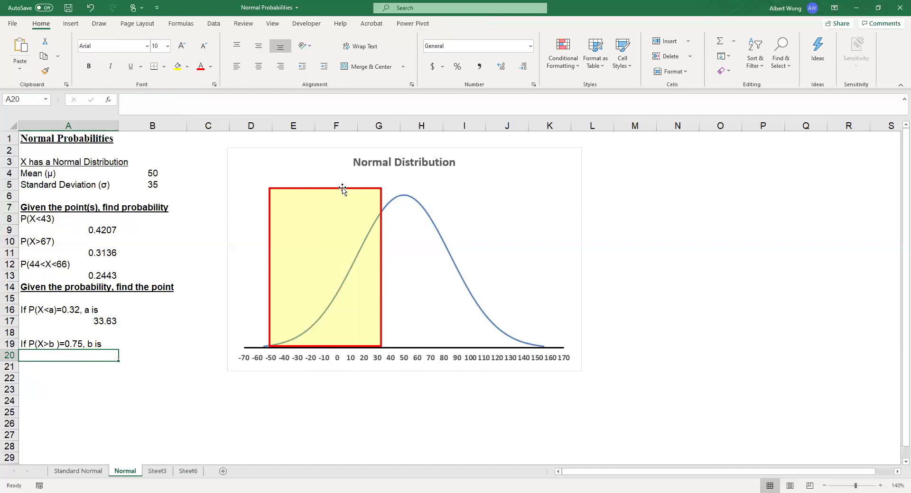
pyautogui.moveTo(342, 188); pyautogui.dragTo(414, 190)
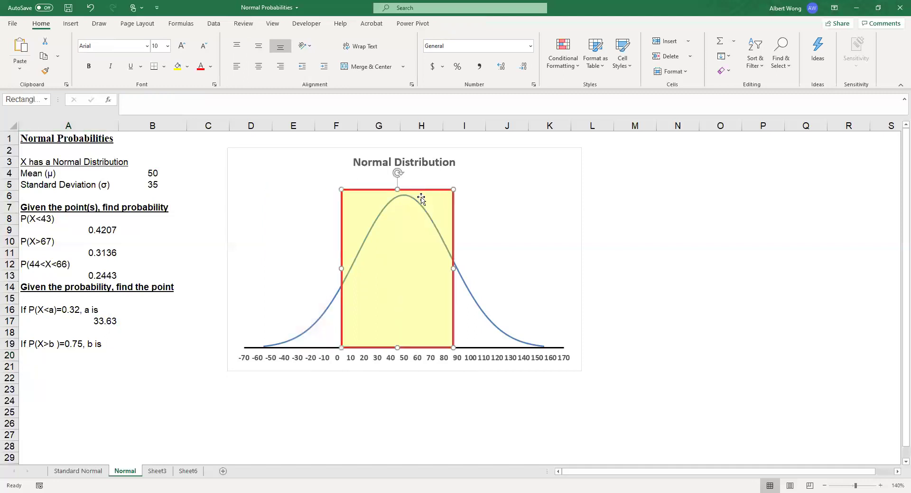
pyautogui.moveTo(453, 268); pyautogui.dragTo(549, 278)
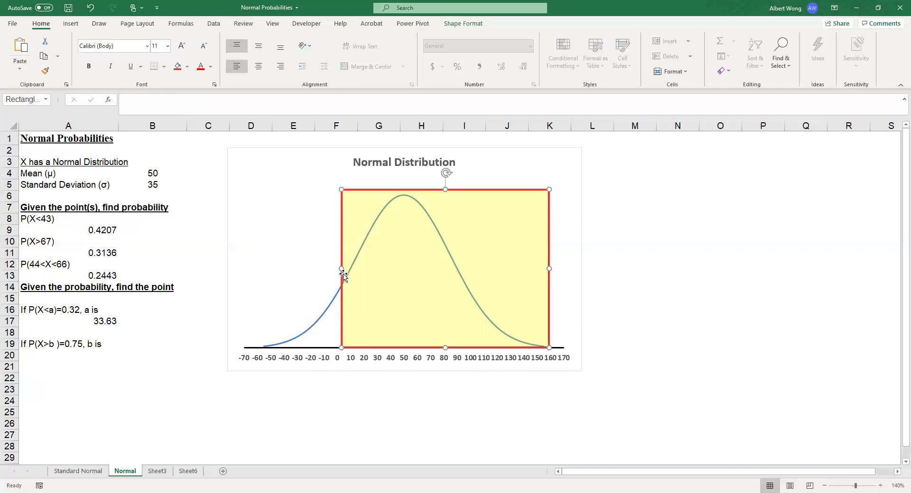
pyautogui.moveTo(344, 267); pyautogui.dragTo(362, 265)
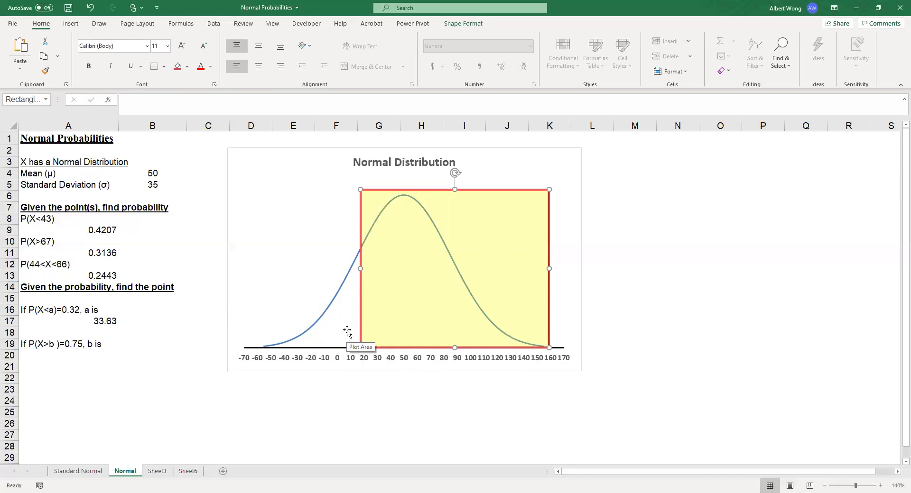
# Enter the formula =norm.inv(1-0.75,50,35) in A20 to find b for P(X>b)=0.75.
pyautogui.click(63, 359)
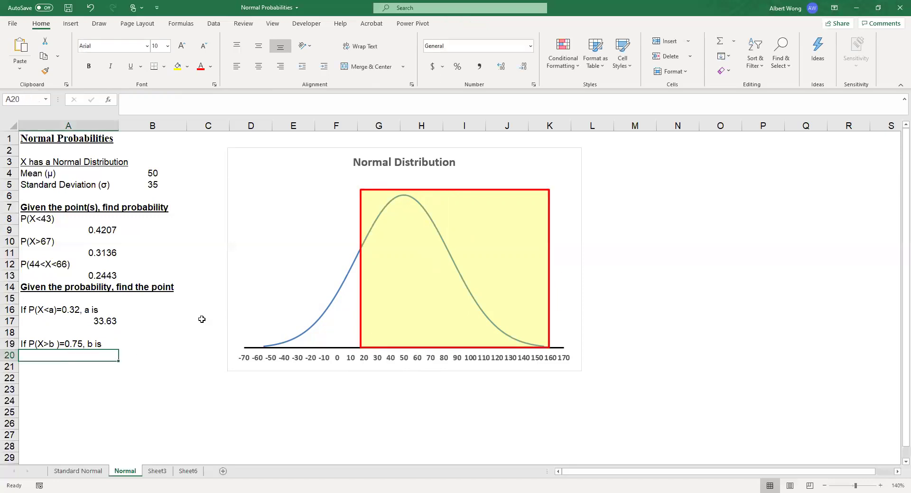
pyautogui.write('=')
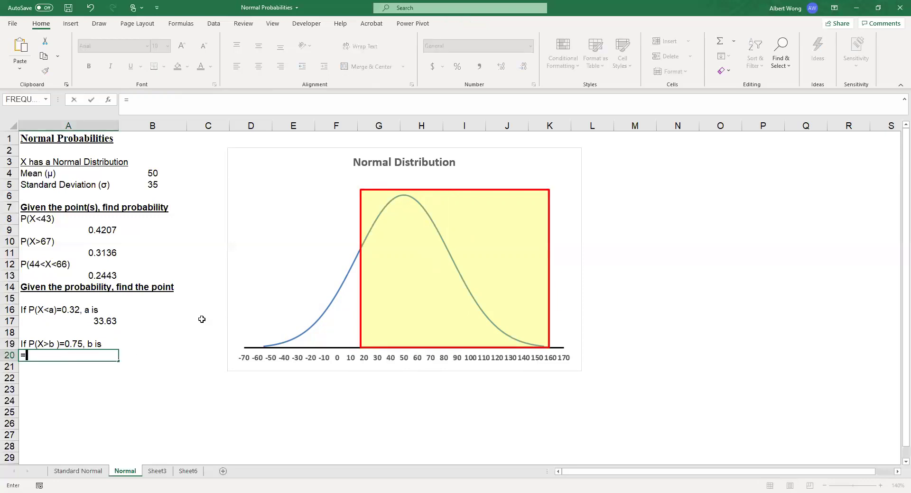
pyautogui.write('norm.')
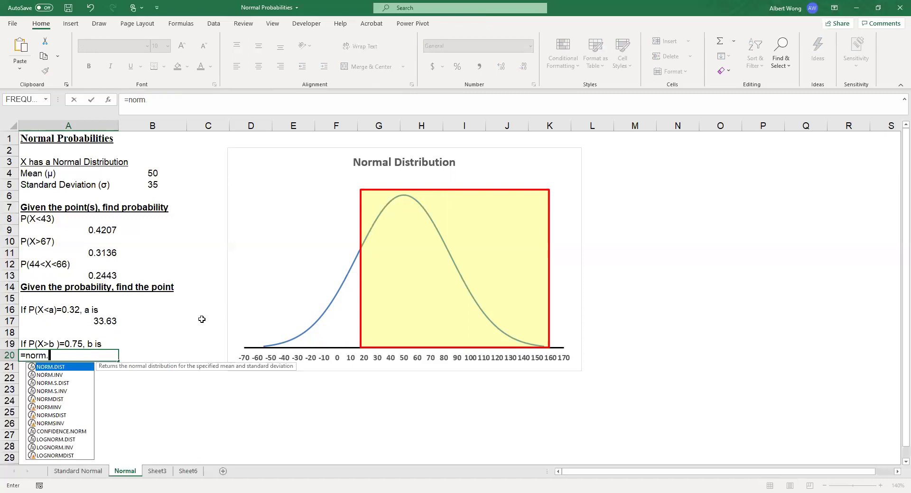
pyautogui.write('inv')
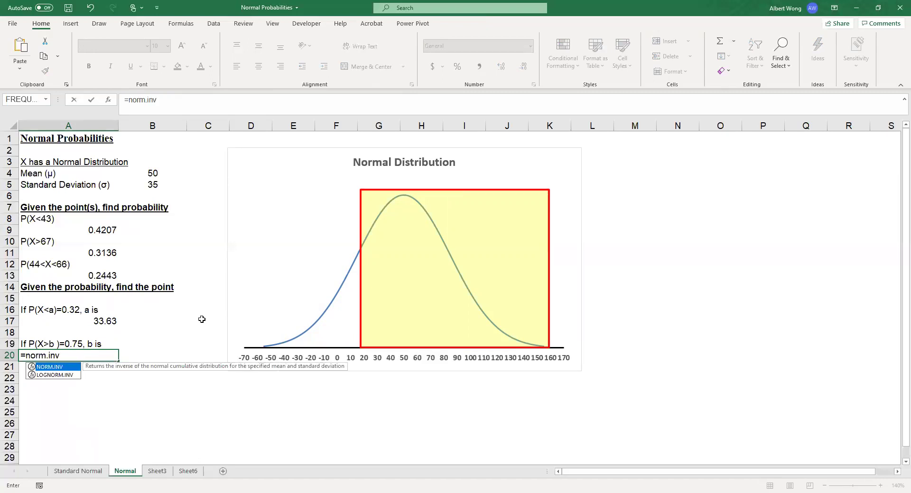
pyautogui.write('(')
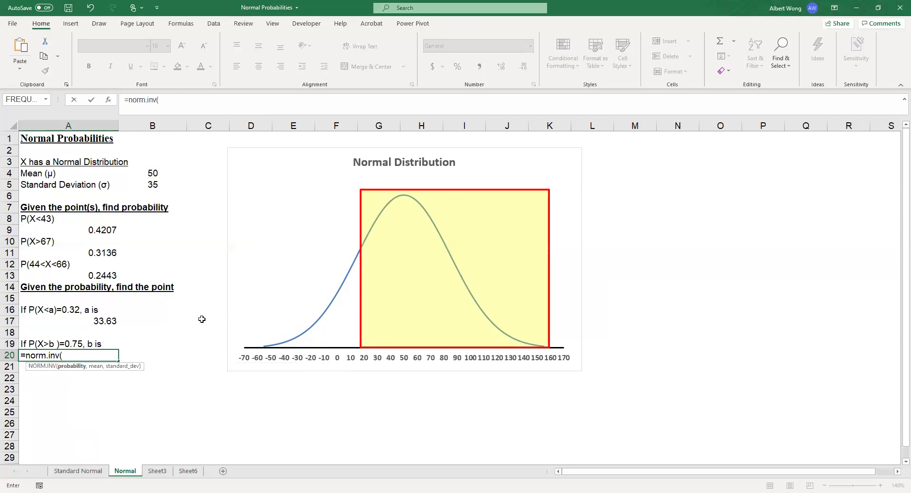
pyautogui.write('1-0.75')
pyautogui.click(254, 100)
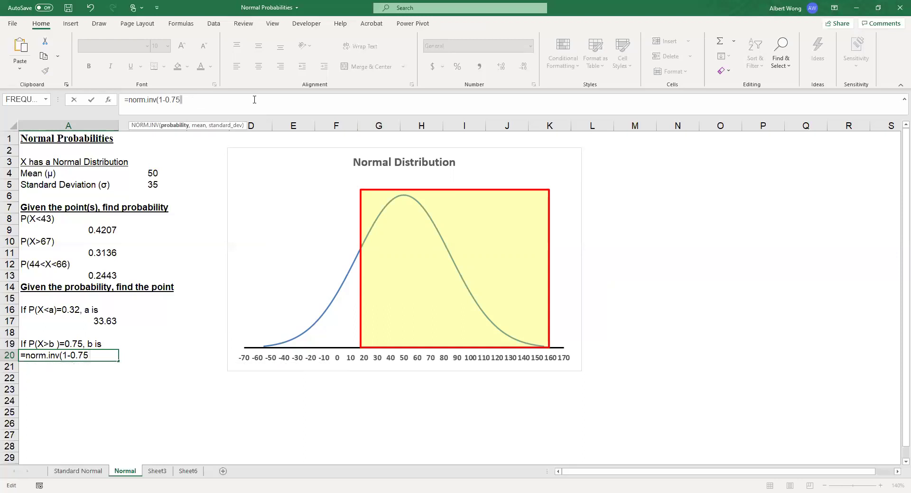
pyautogui.write(',50,35')
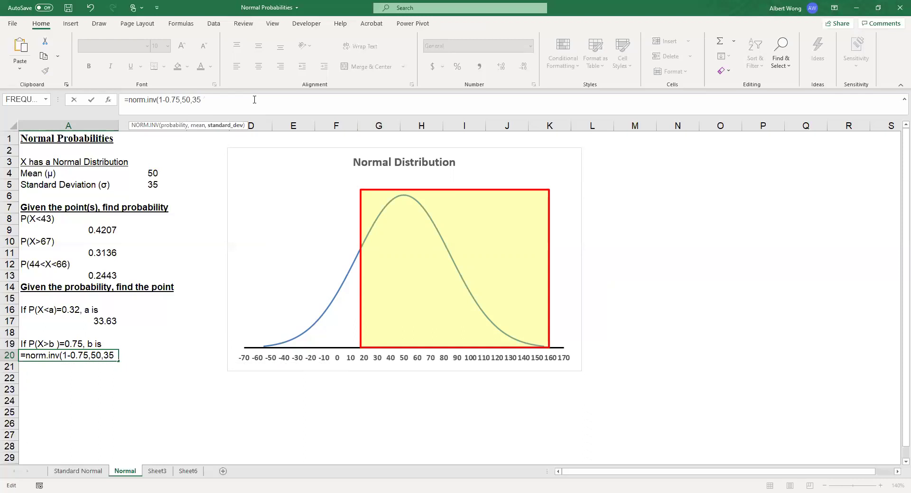
pyautogui.write(',true)')
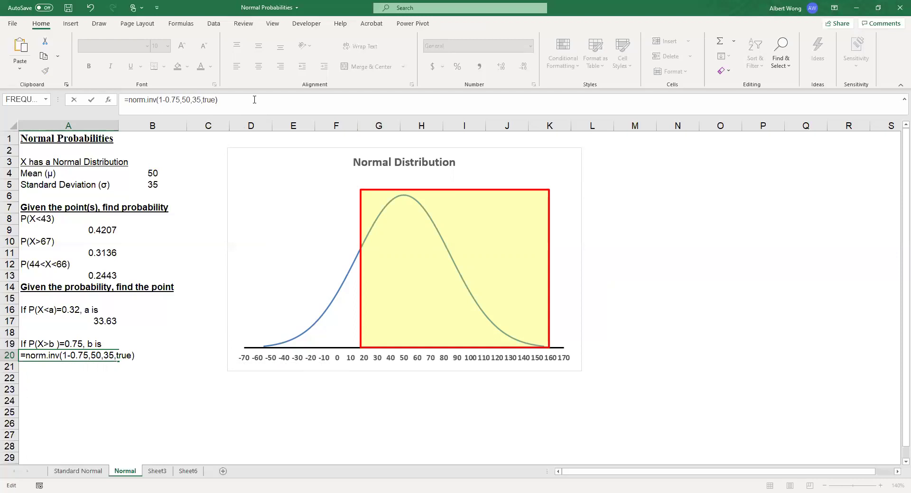
pyautogui.press('BackSpace')
pyautogui.press('BackSpace')
pyautogui.press('BackSpace')
pyautogui.press('BackSpace')
pyautogui.press('BackSpace')
pyautogui.press('BackSpace')
pyautogui.write(')')
pyautogui.press('Return')
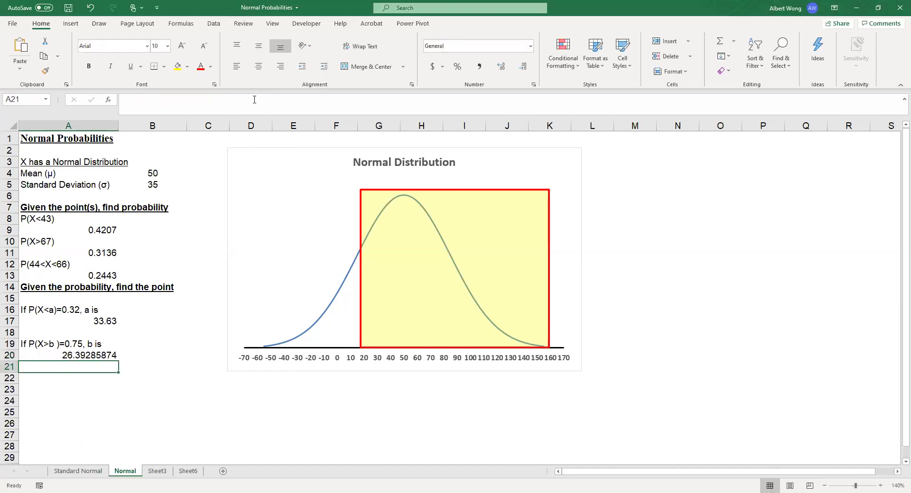
# Reduce the value of b in A20 to two decimal places.
pyautogui.press('Up')
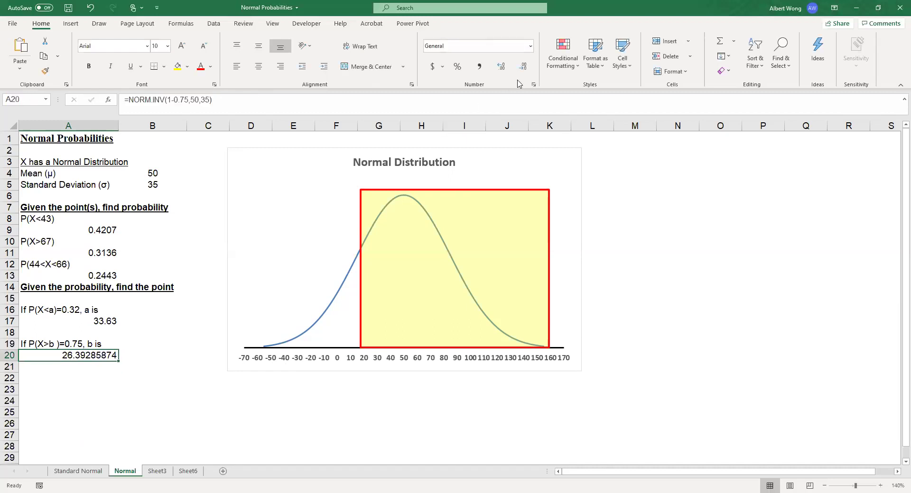
pyautogui.click(525, 67)
pyautogui.click(524, 67)
pyautogui.click(524, 67)
pyautogui.click(527, 68)
pyautogui.click(527, 68)
pyautogui.click(527, 68)
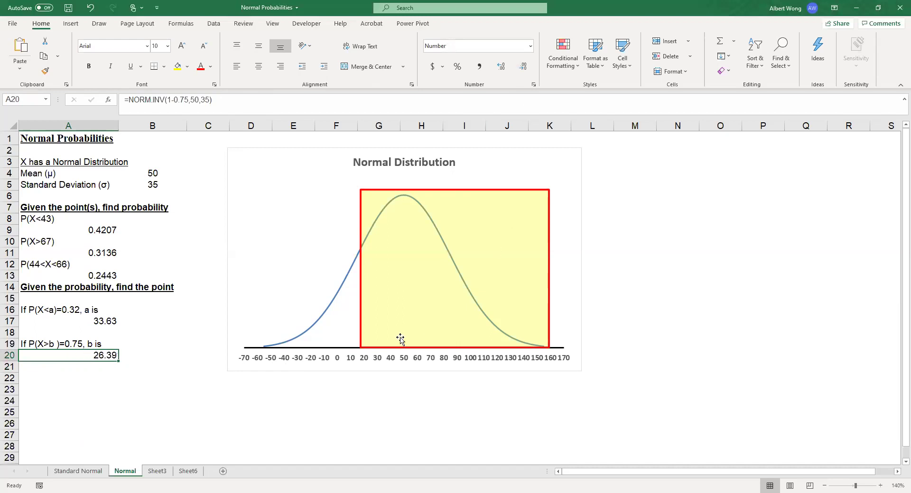
# Shift the yellow rectangle along the chart so its lower boundary sits at about 25 on the axis.
pyautogui.moveTo(465, 190); pyautogui.dragTo(475, 190)
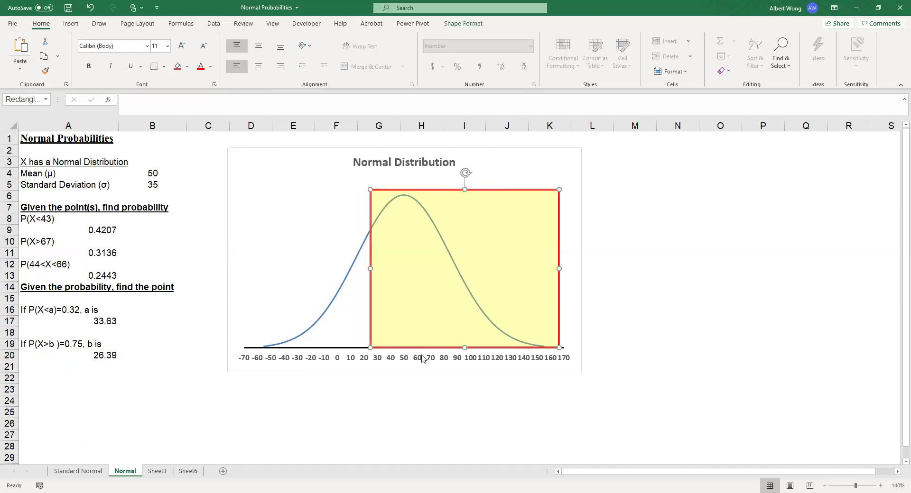